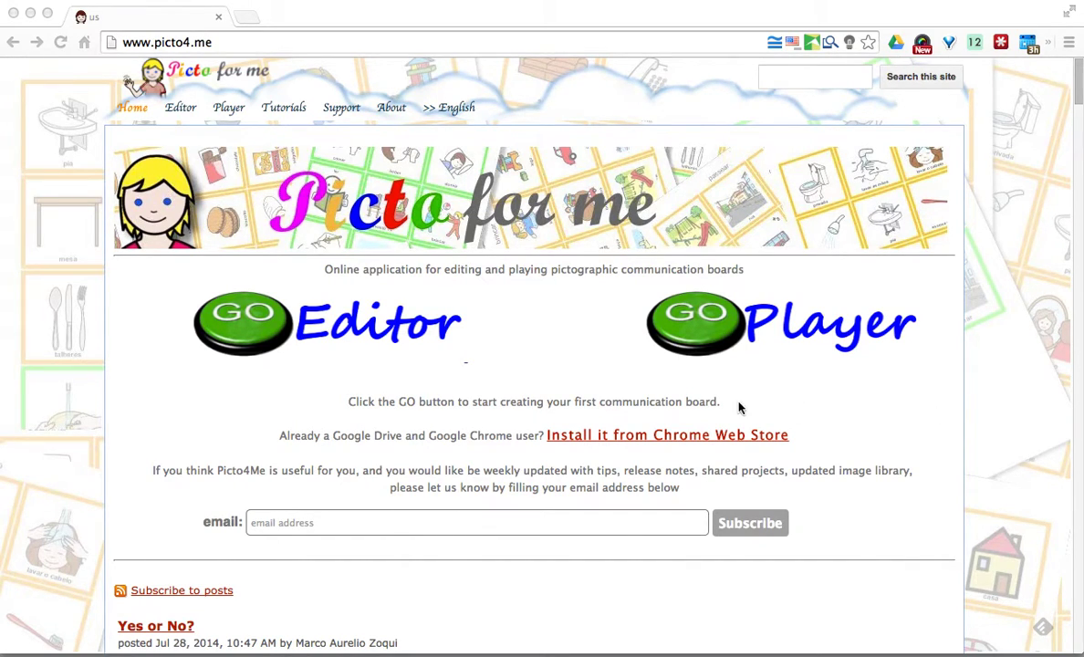
- Start a blank Untitled Board with a 4-by-3 grid in the editor and open Project settings
scroll(461, 375, "down", 2)
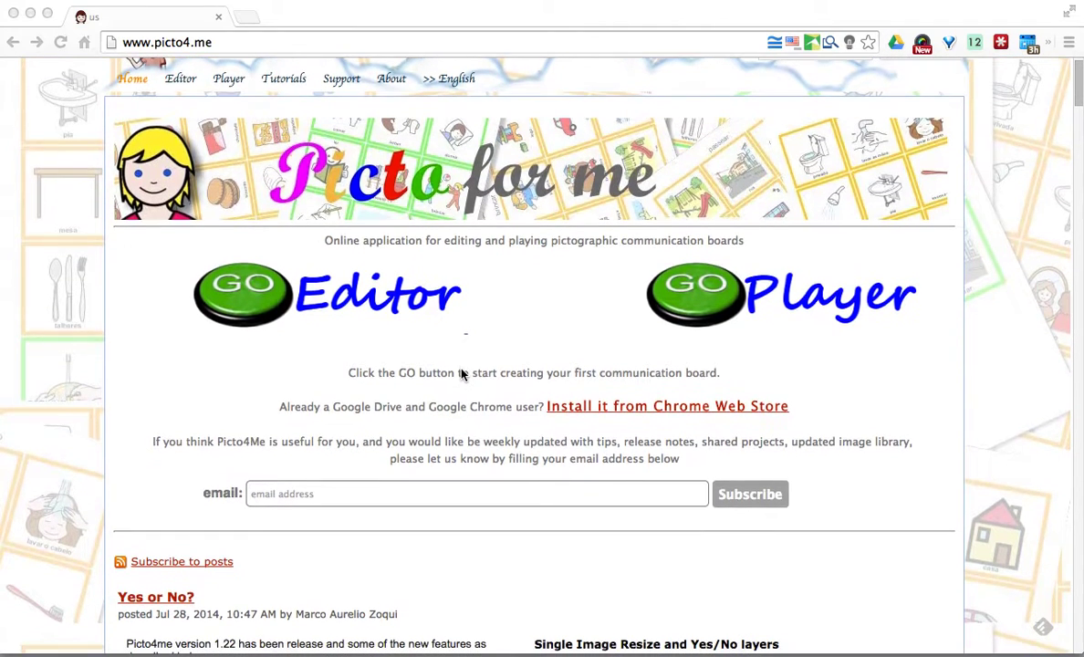
scroll(461, 374, "down", 1)
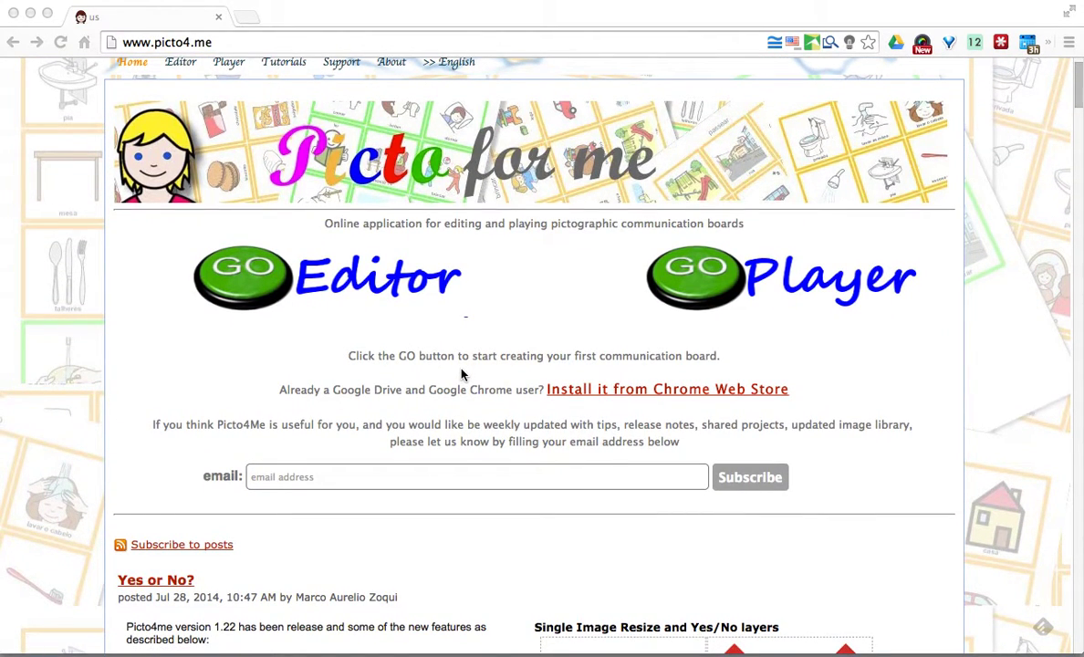
scroll(461, 374, "down", 5)
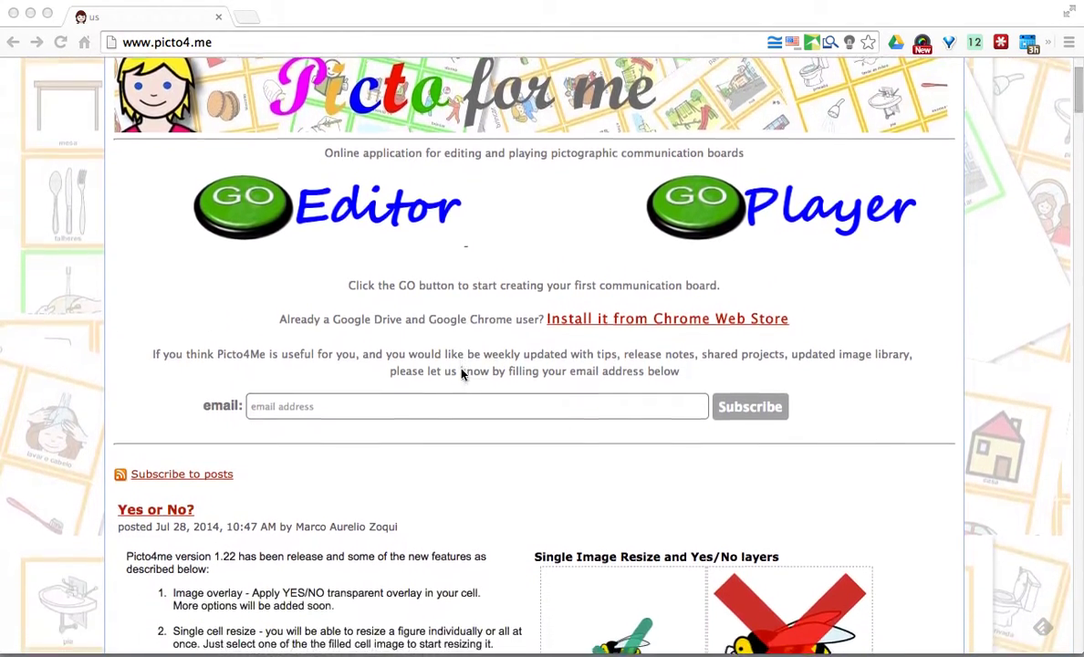
scroll(461, 375, "up", 4)
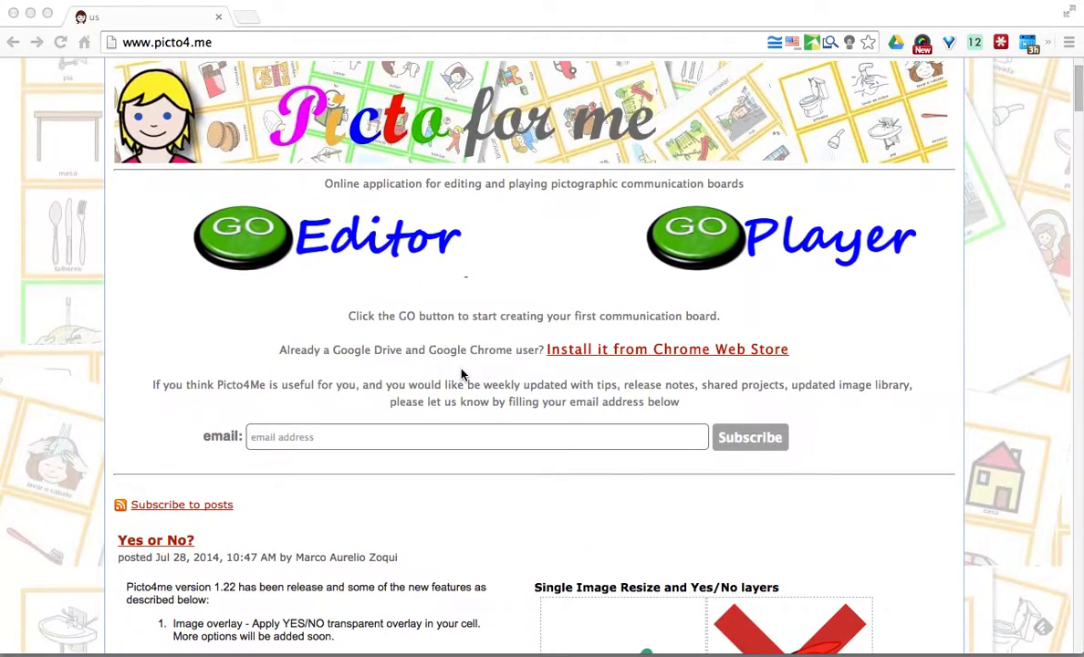
scroll(461, 374, "up", 2)
scroll(935, 394, "up", 1)
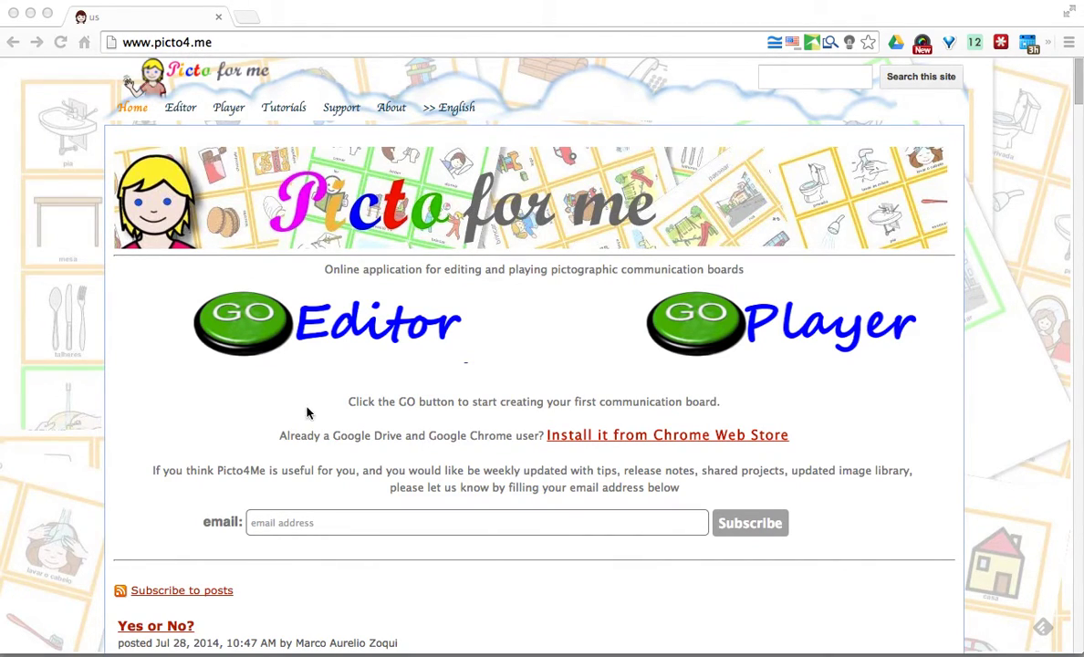
left_click(270, 340)
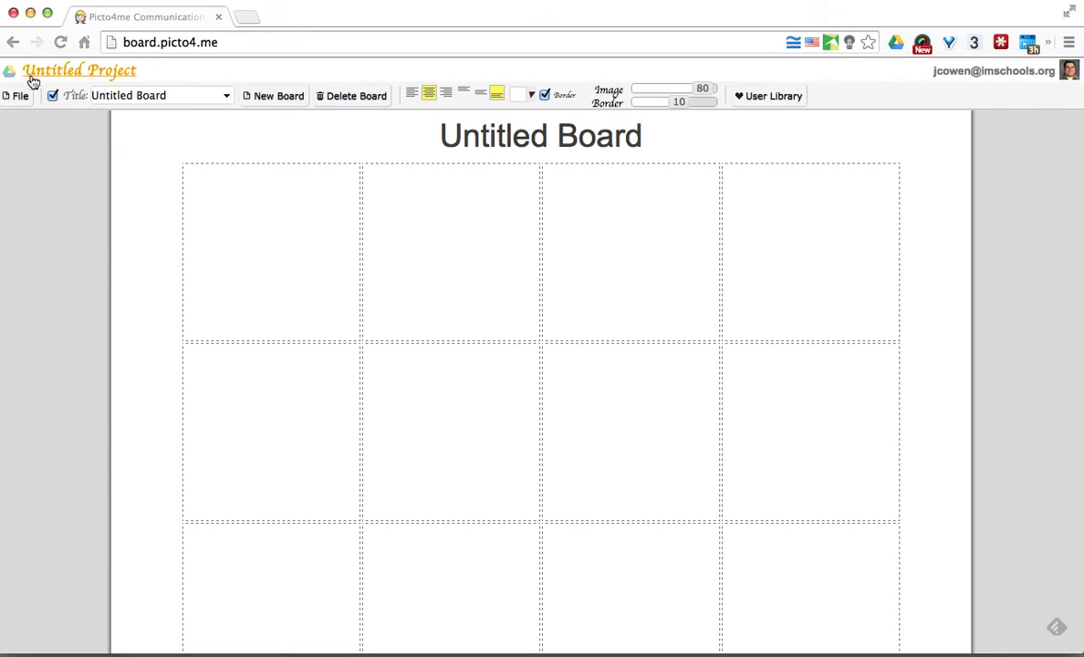
left_click(93, 83)
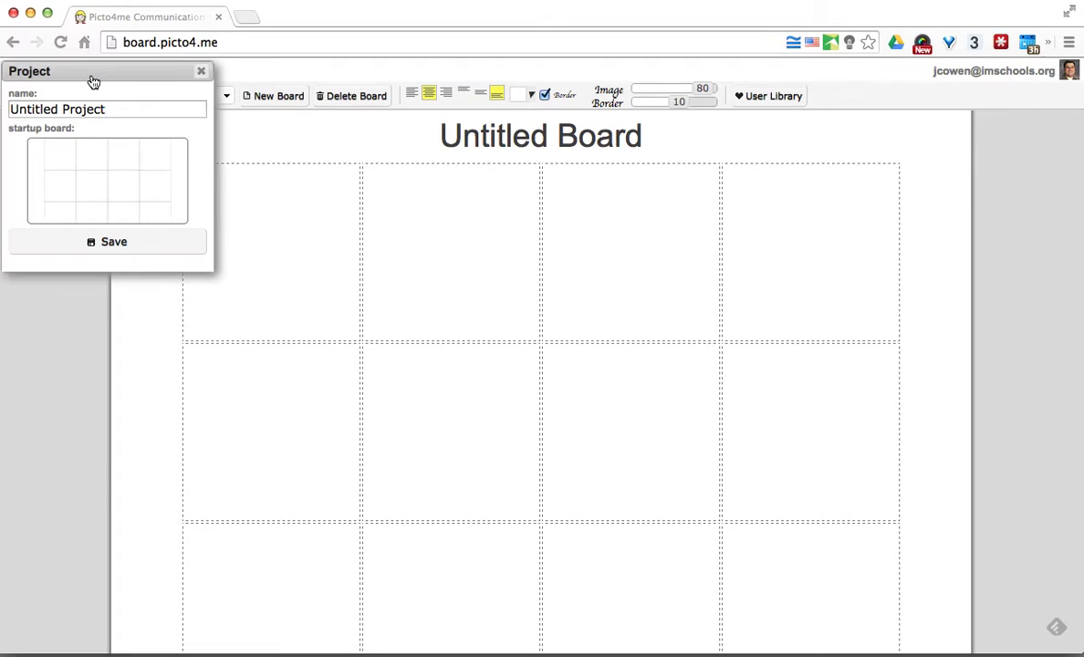
- Replace the project name with 'Morning Routine' and save it to Drive
left_click_drag(117, 112, 9, 110)
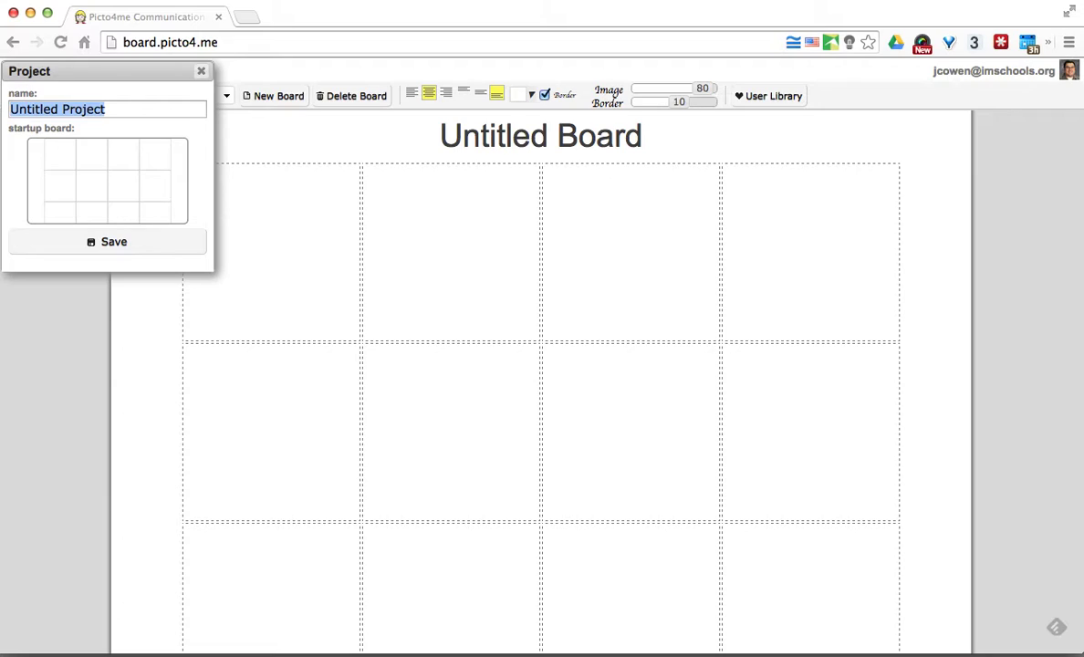
type("Morning ")
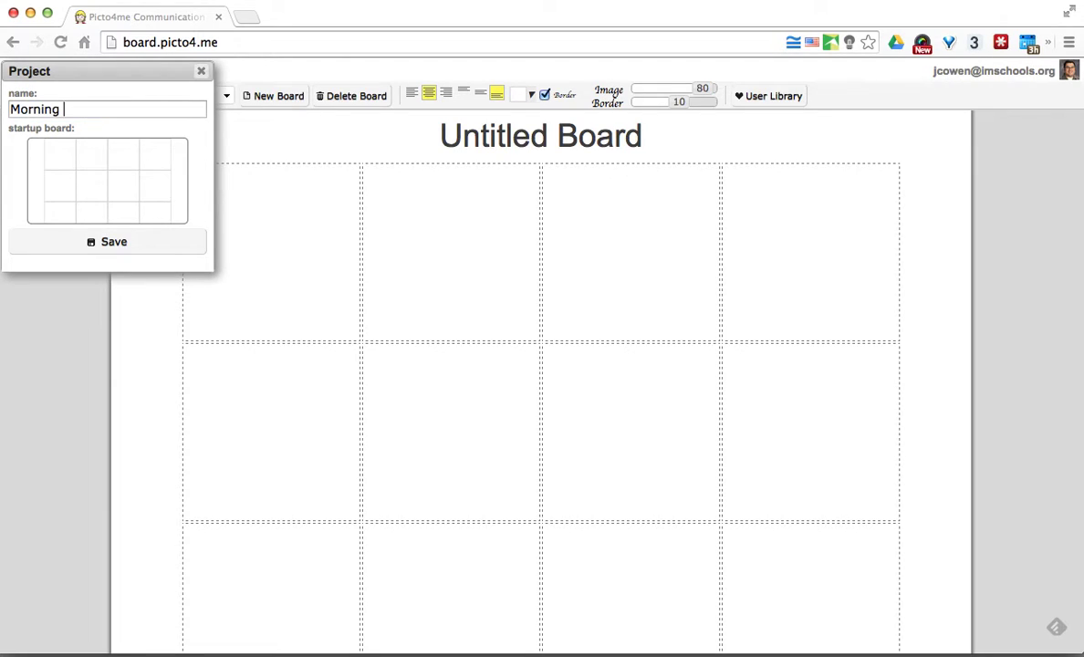
type("Routine")
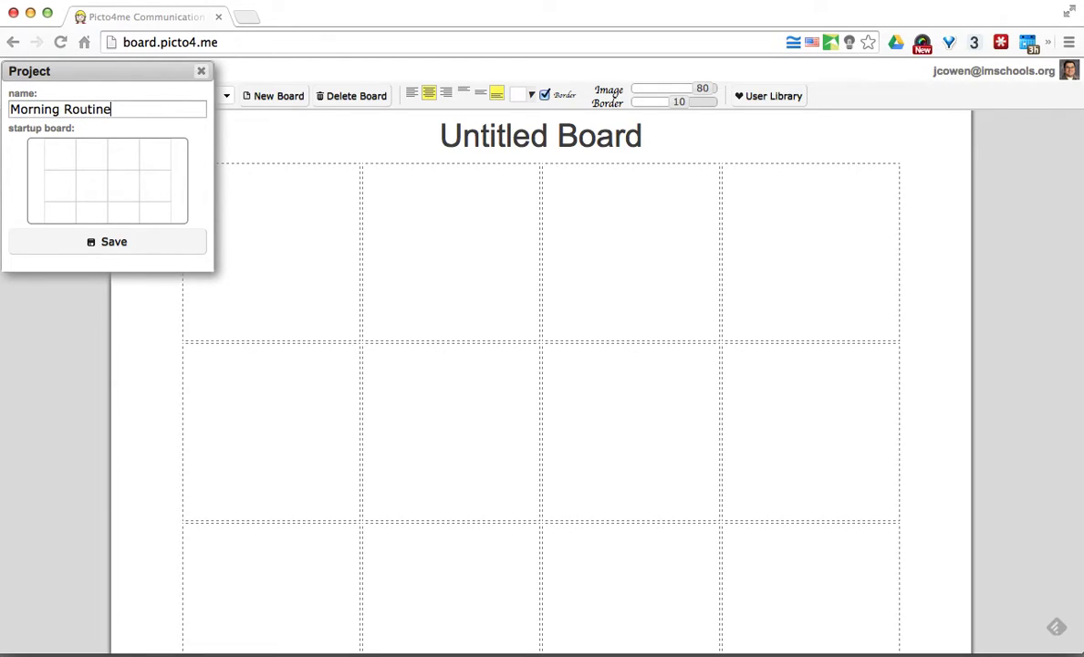
left_click(74, 240)
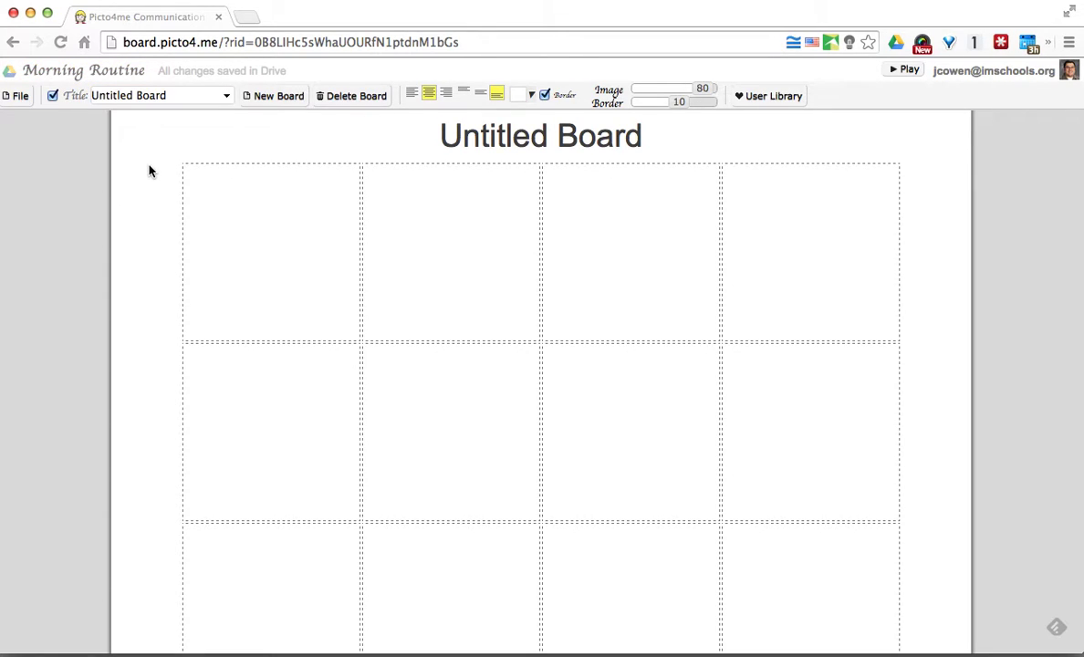
left_click(505, 146)
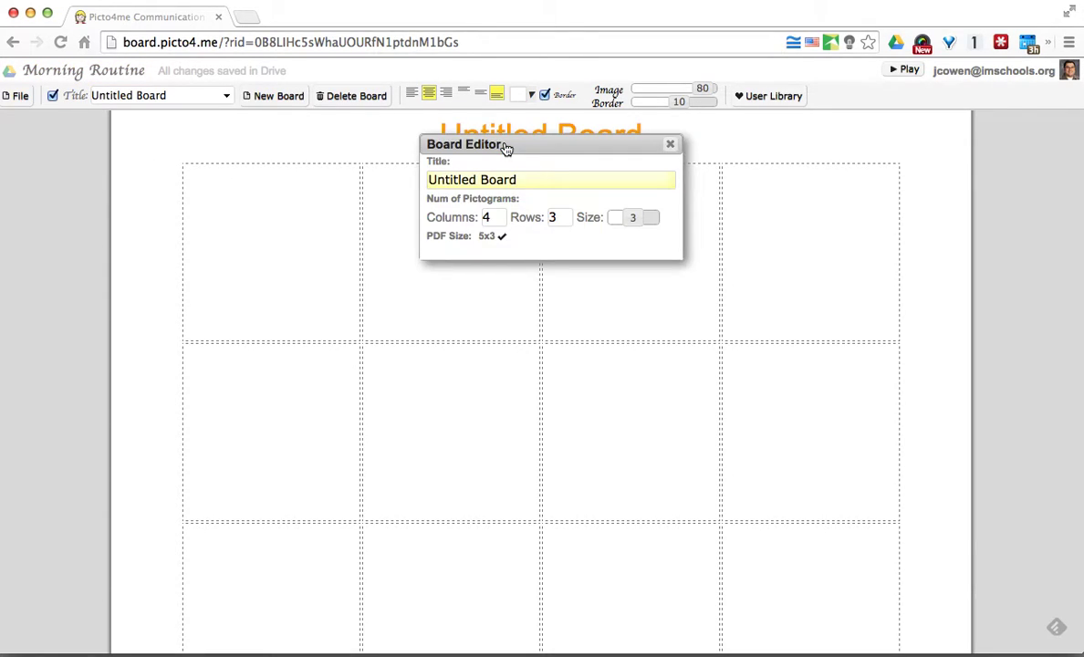
- Retitle the board 'Morning Routine - ' plus the student's name and close board settings
left_click(532, 179)
key("alt+shift+Left")
key("alt+shift+Left")
type("M")
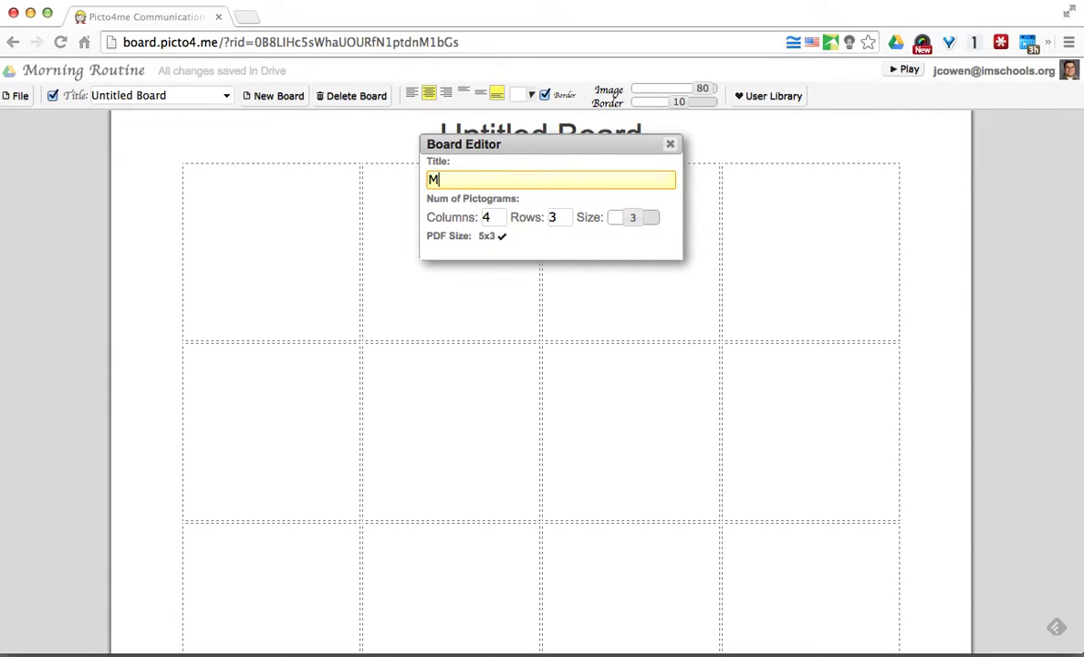
type("orning Routine")
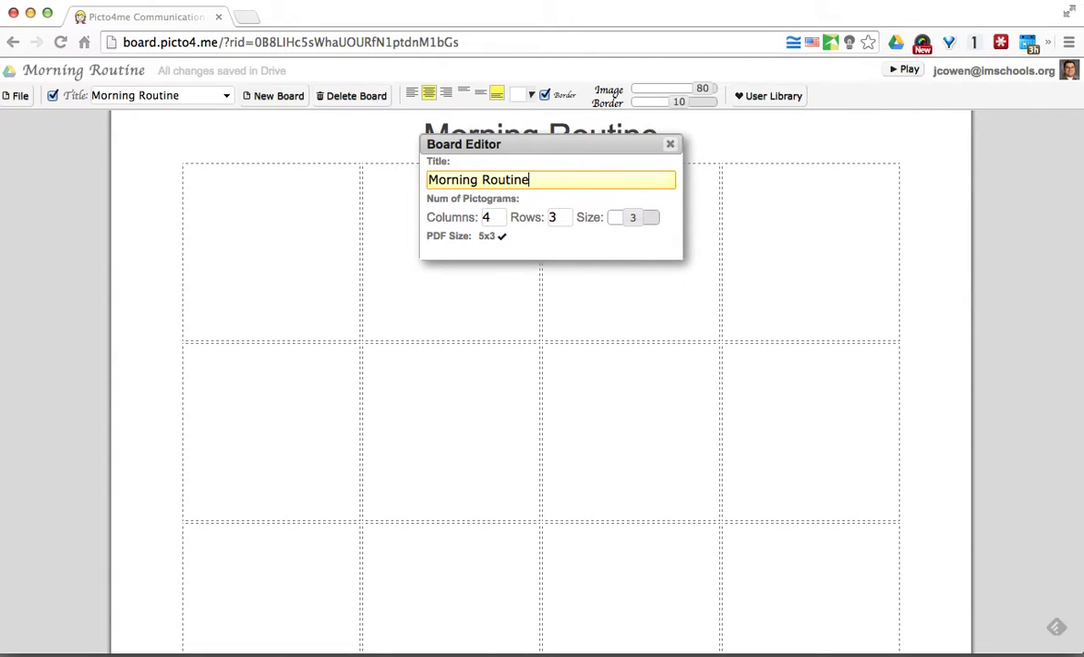
type(" - ")
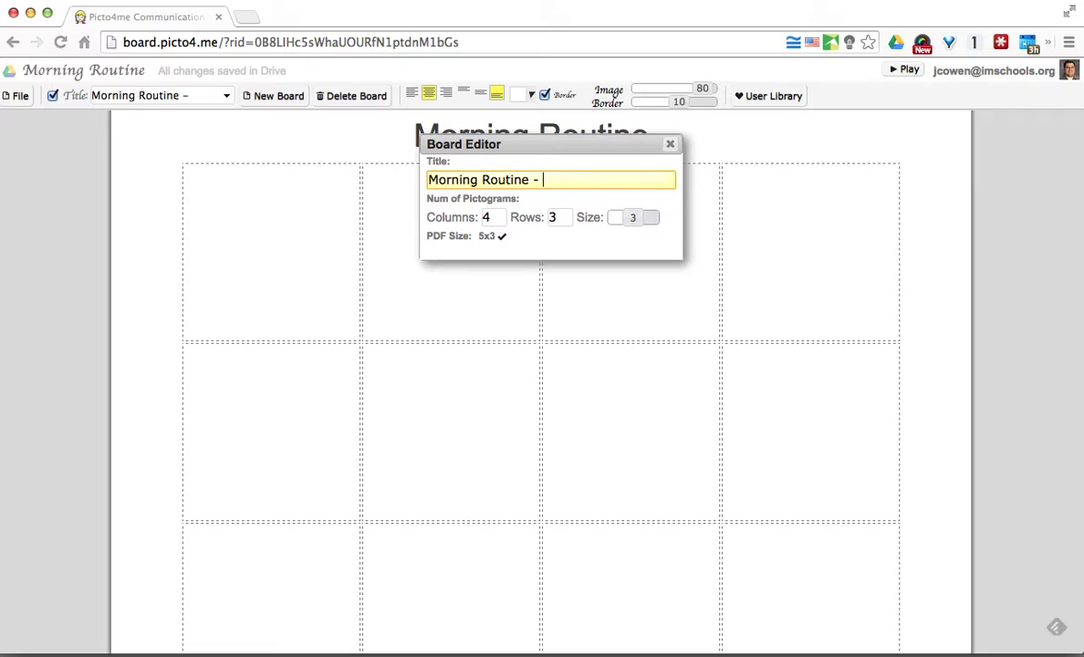
type("David")
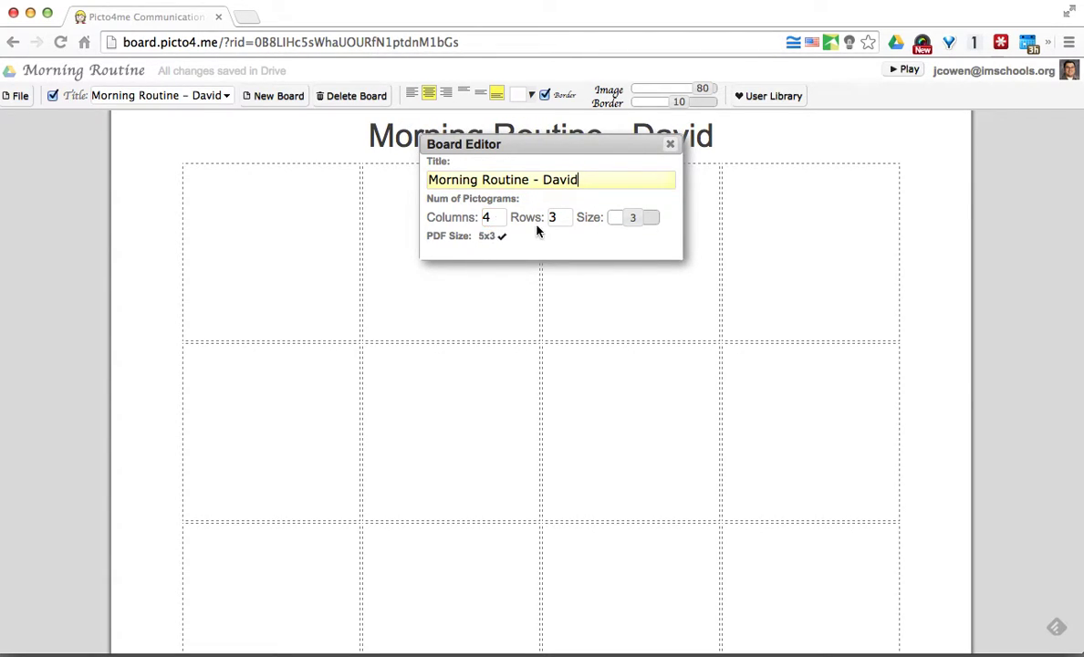
left_click(921, 252)
left_click(669, 146)
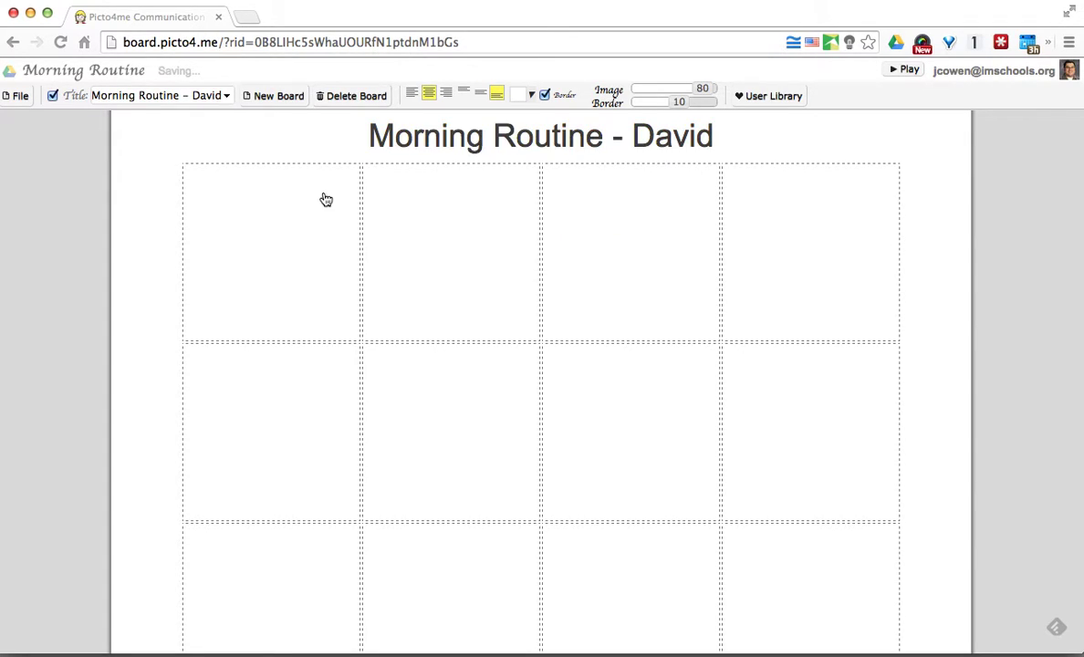
scroll(435, 261, "down", 2)
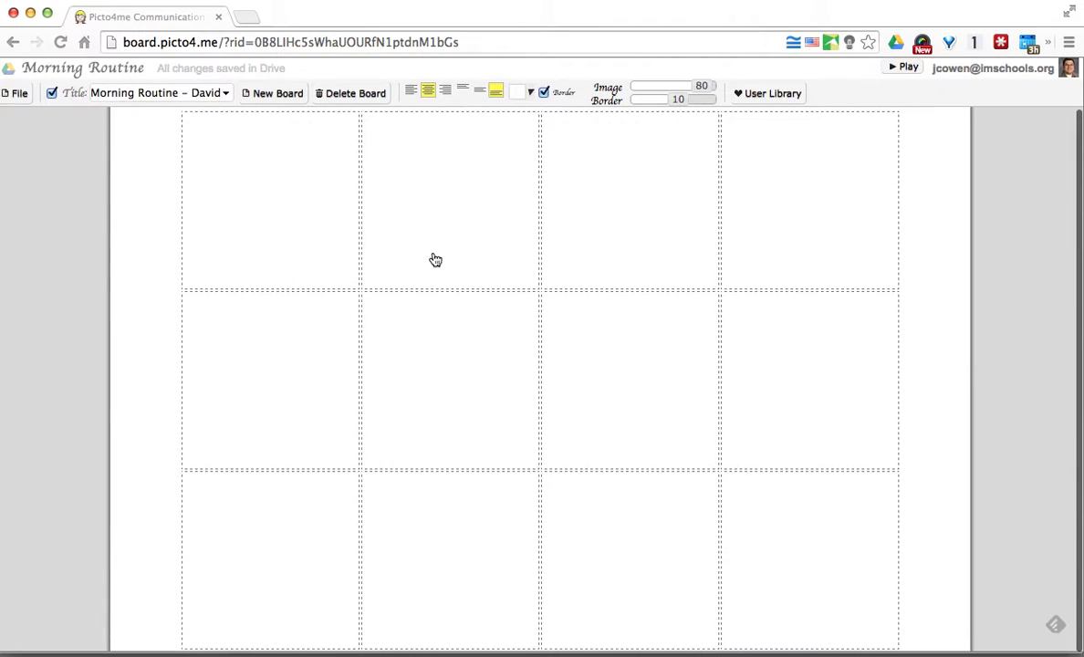
scroll(435, 260, "up", 1)
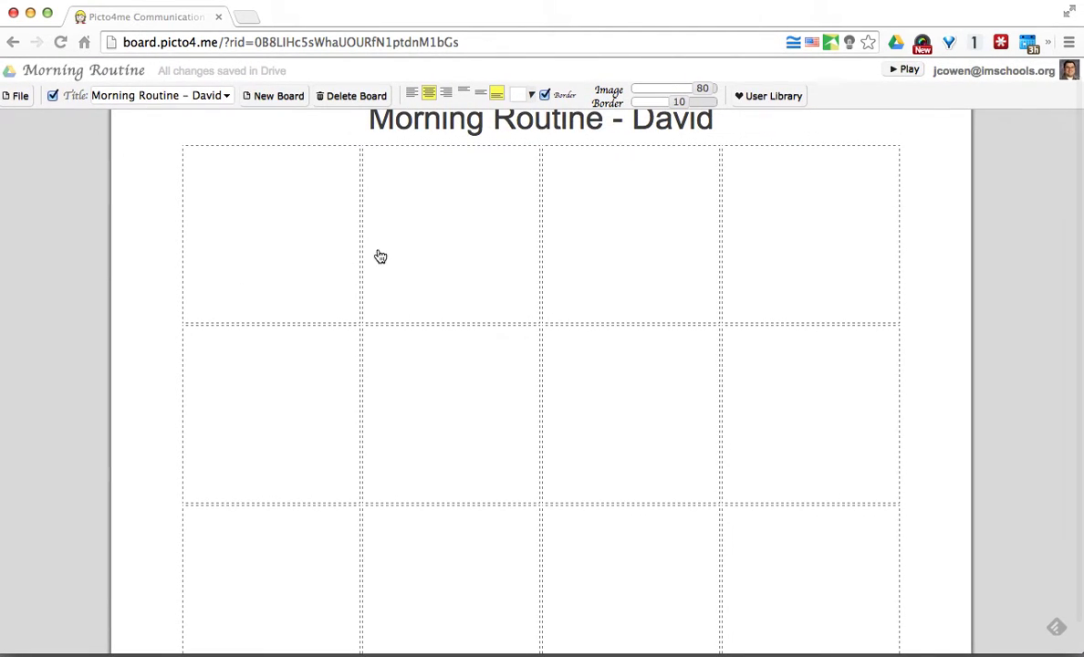
- Search pictograms for 'breakfast' and place the toast-and-tea pictogram in the top-left cell
left_click(300, 256)
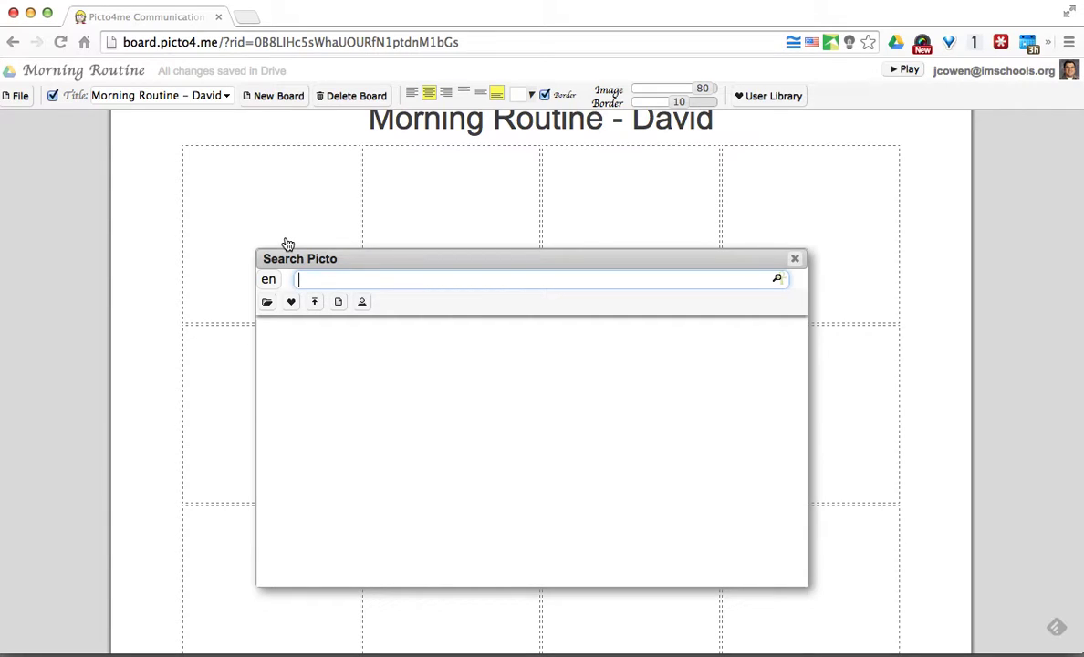
type("breakfast")
key("Return")
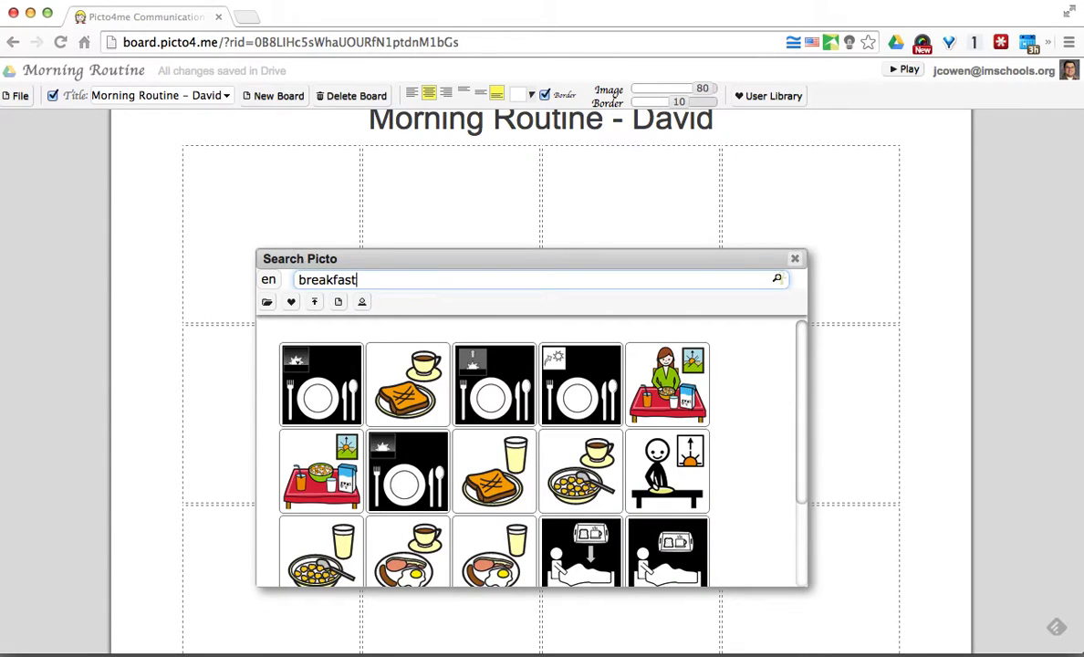
mouse_move(418, 393)
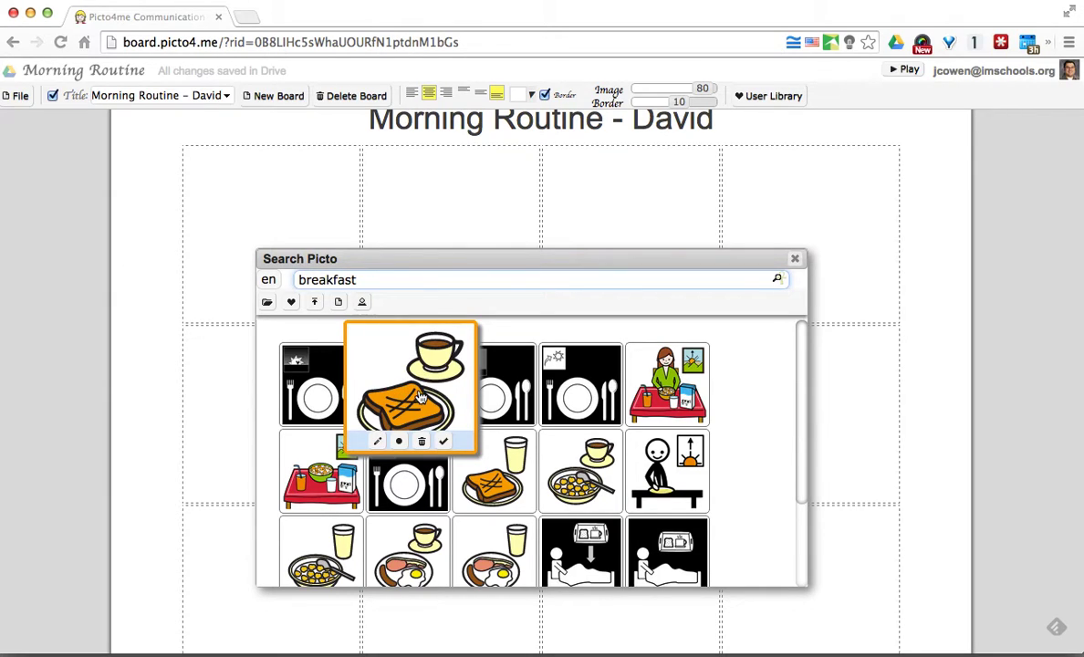
left_click(444, 442)
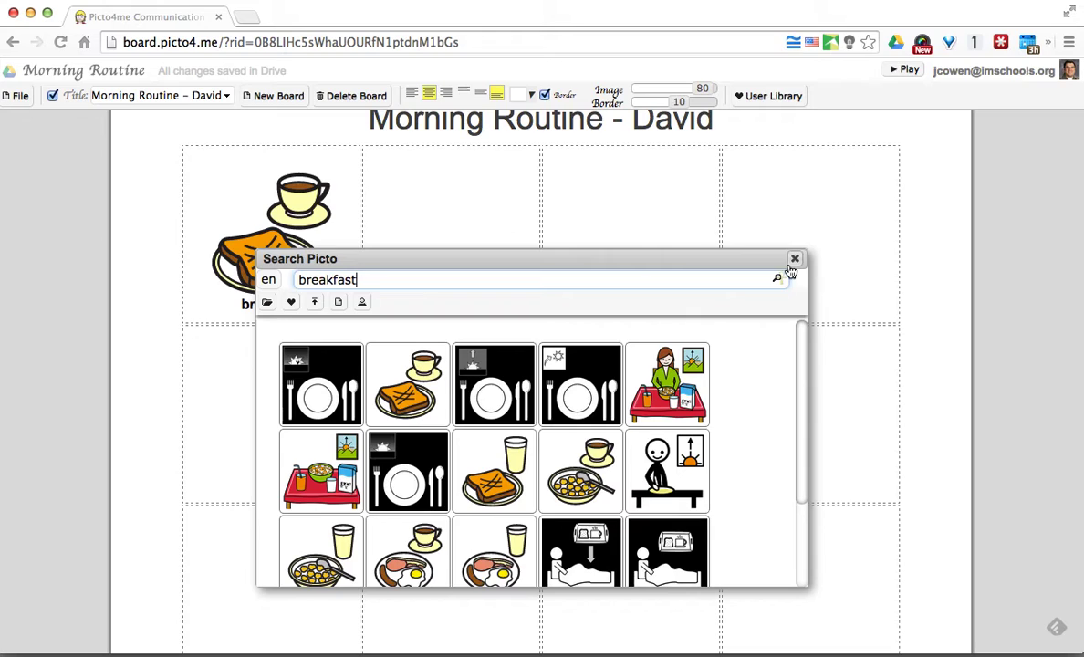
left_click(794, 259)
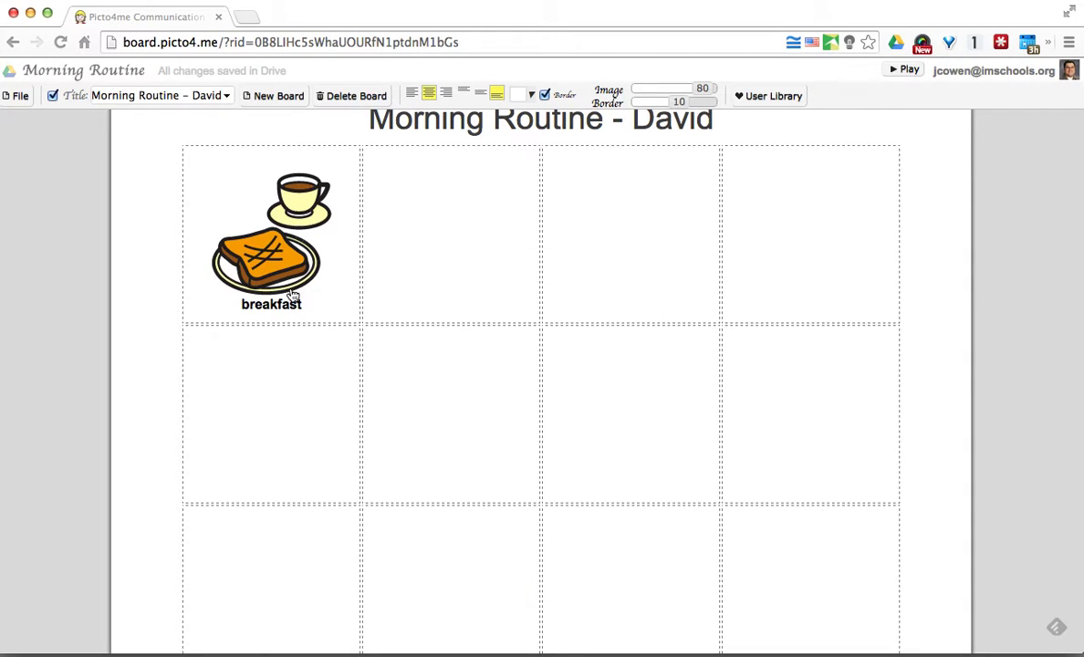
- Search 'bathroom' and place the toilet pictogram in the second cell
left_click(423, 271)
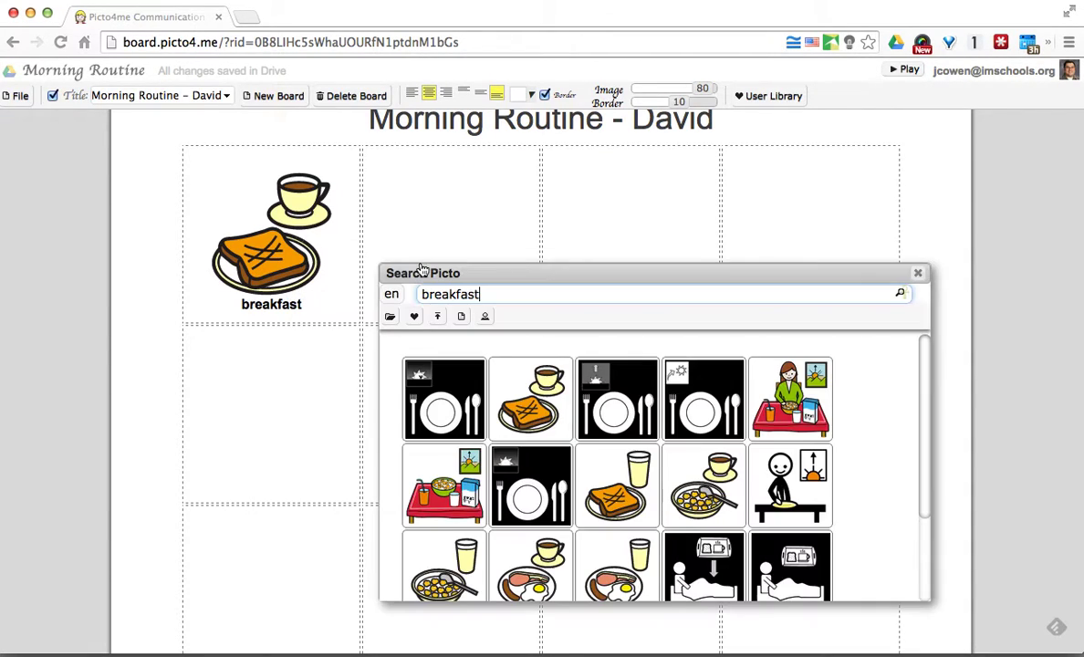
left_click_drag(489, 294, 387, 299)
type("bathroom")
key("Return")
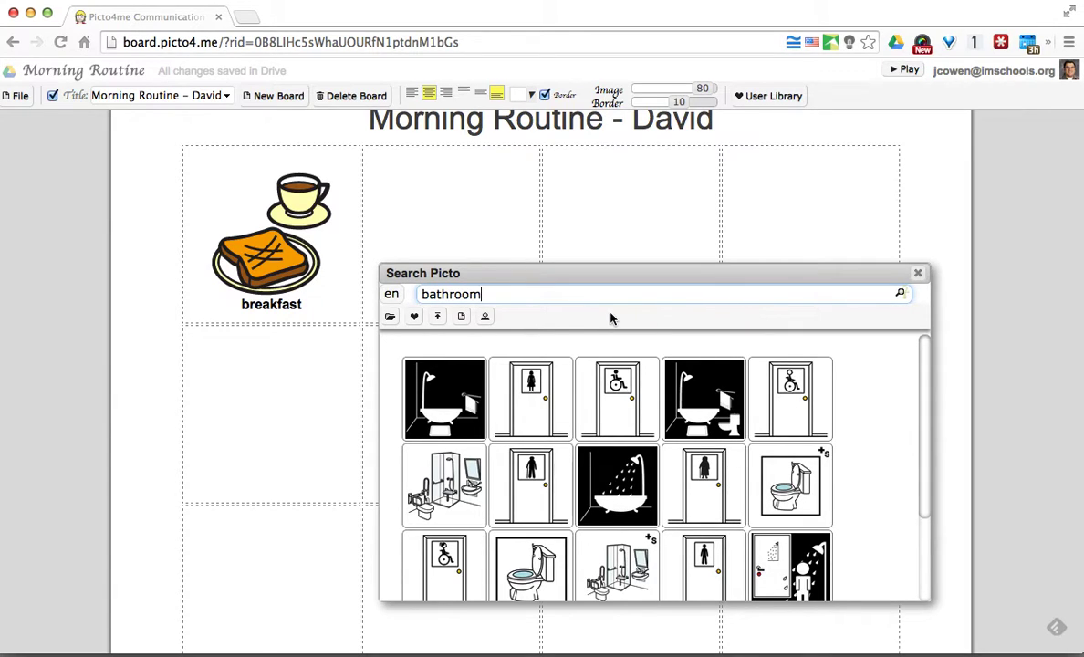
mouse_move(441, 415)
scroll(680, 415, "down", 1)
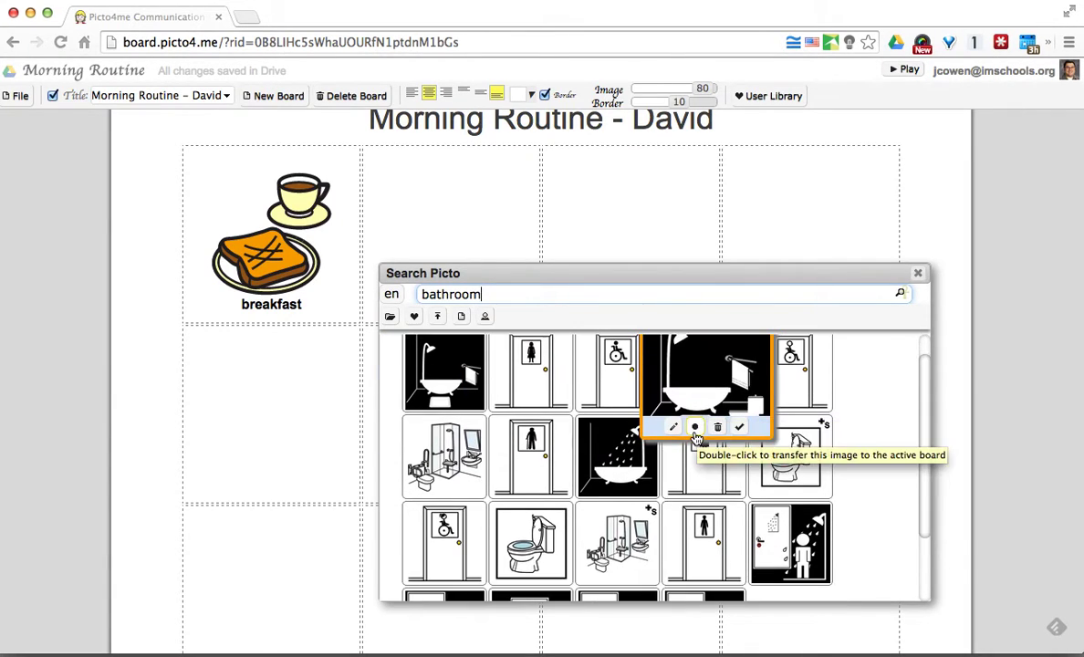
mouse_move(840, 474)
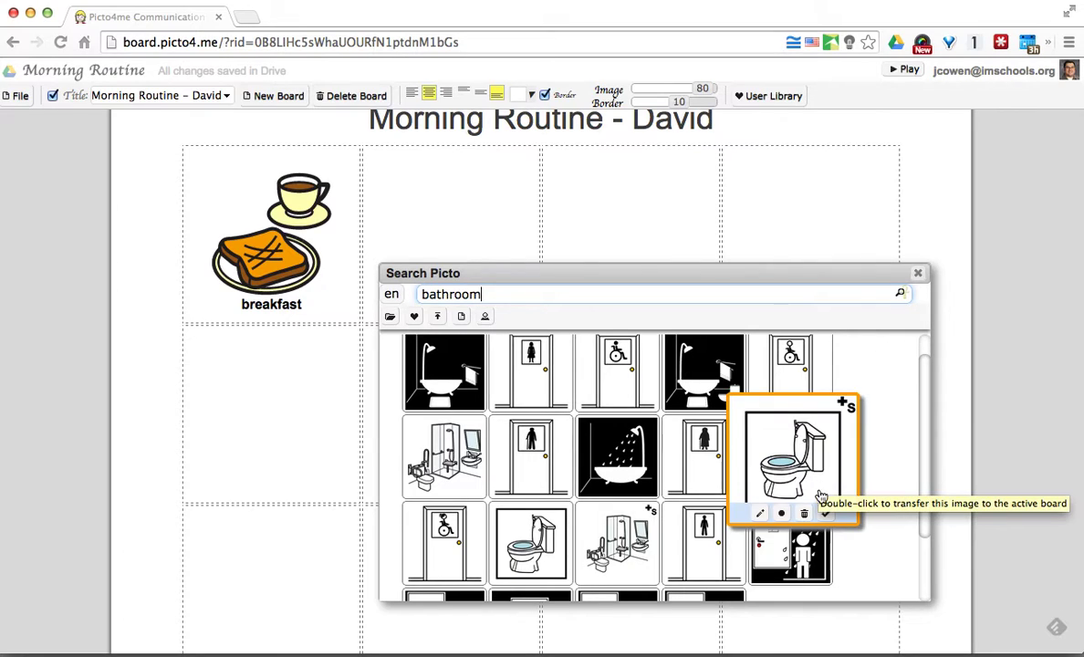
left_click(827, 514)
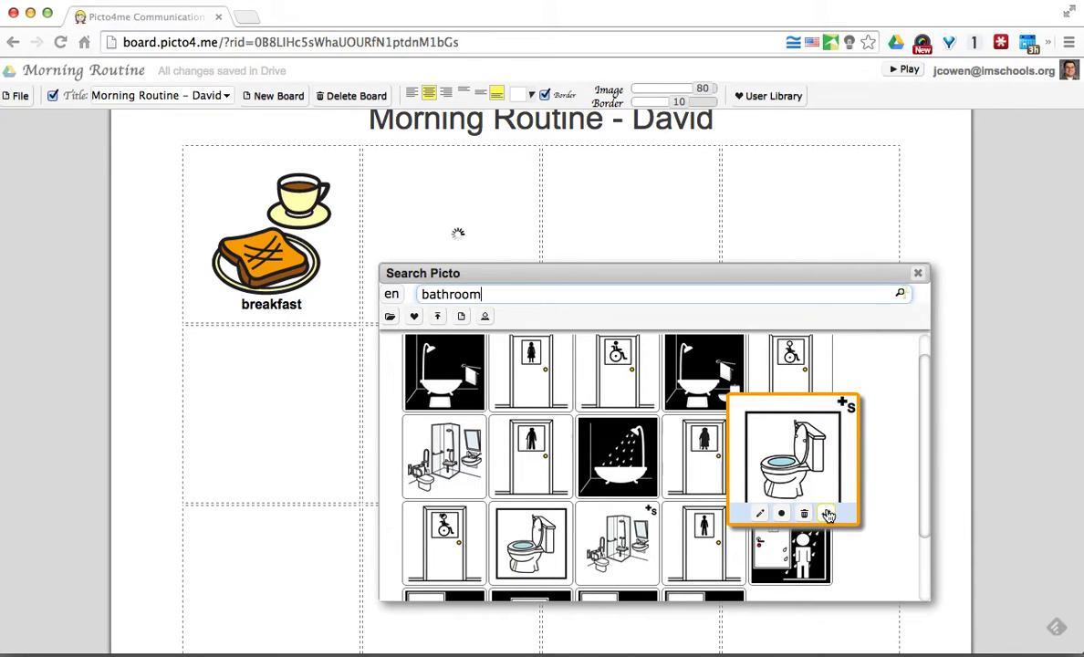
left_click(918, 273)
- Search 'locker' and place the blue lockers pictogram in the third cell
left_click(559, 220)
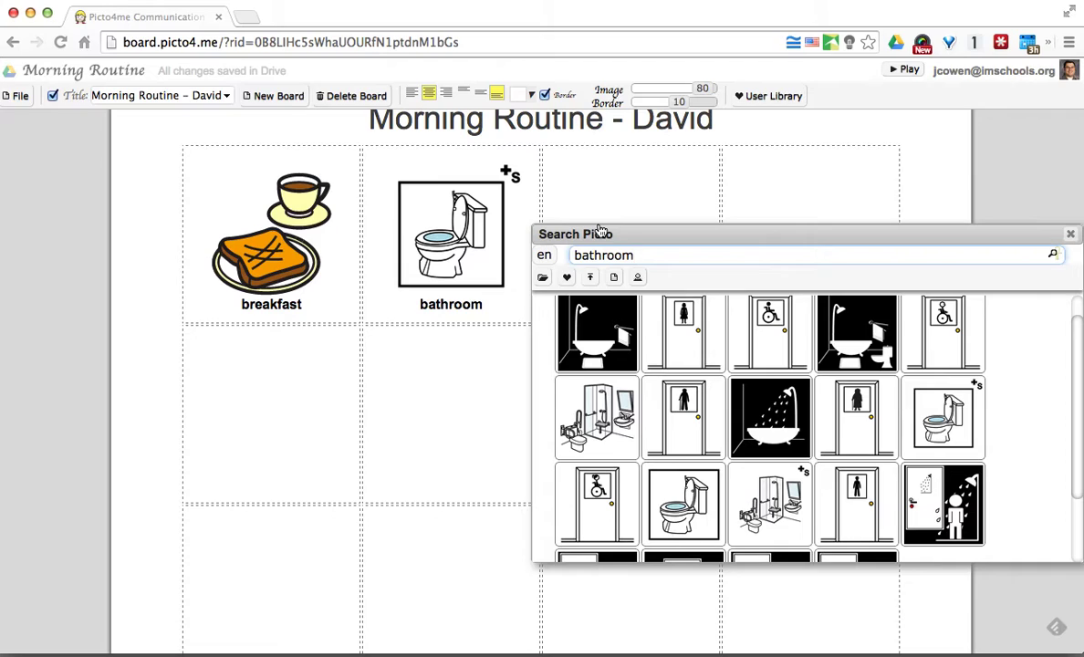
key("BackSpace")
key("BackSpace")
key("BackSpace")
key("BackSpace")
key("BackSpace")
key("BackSpace")
key("BackSpace")
key("BackSpace")
type("locker")
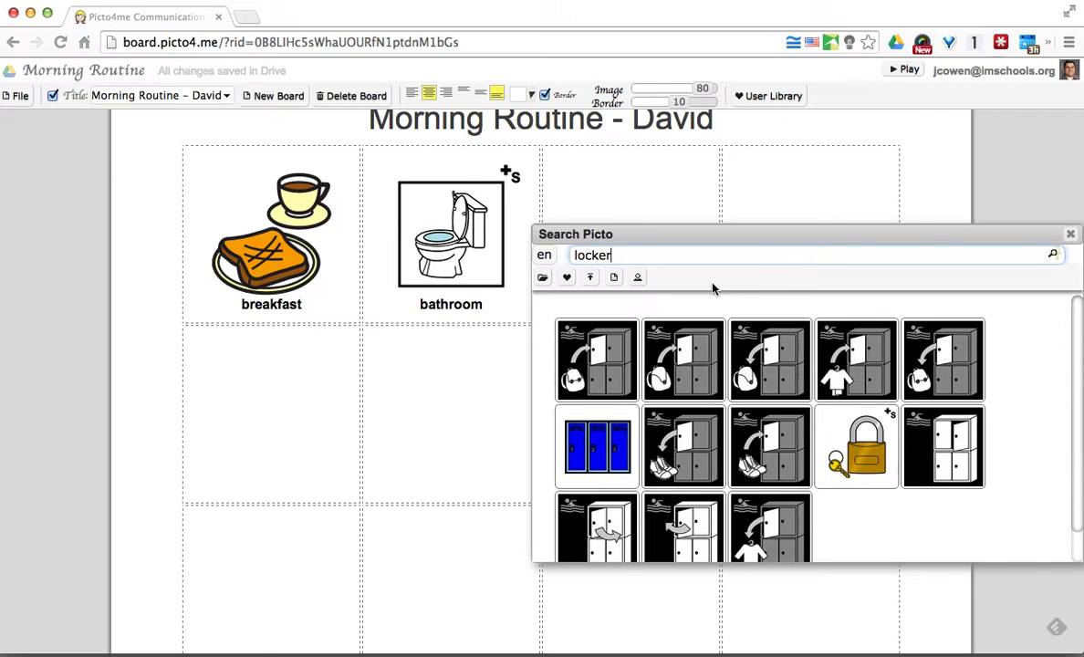
mouse_move(629, 482)
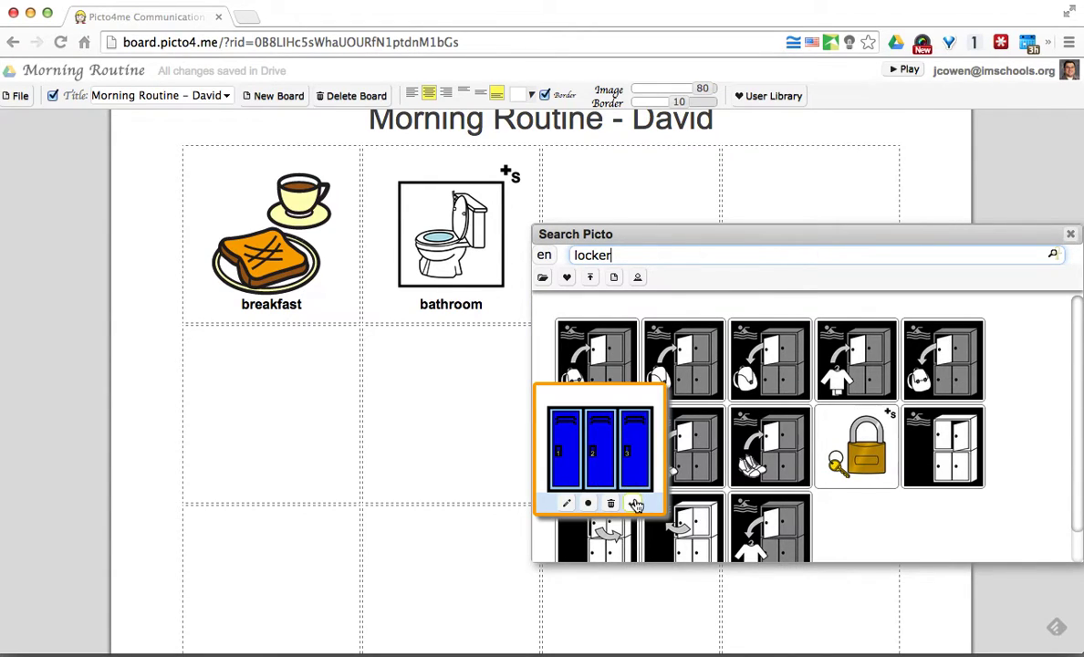
left_click(633, 504)
mouse_move(641, 313)
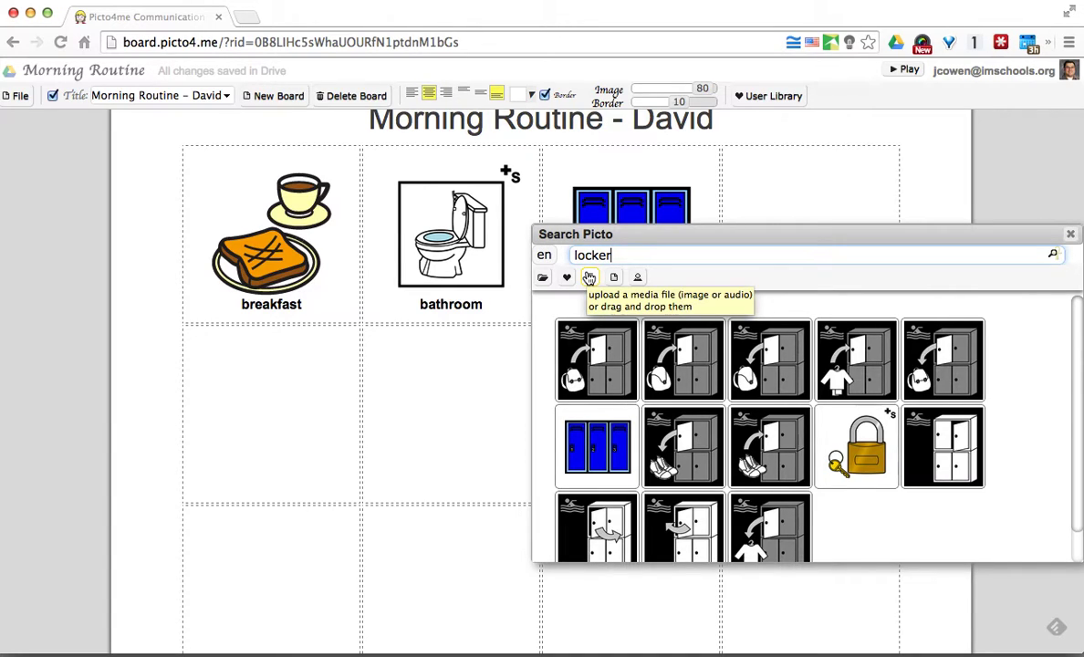
left_click(1072, 235)
scroll(933, 270, "up", 1)
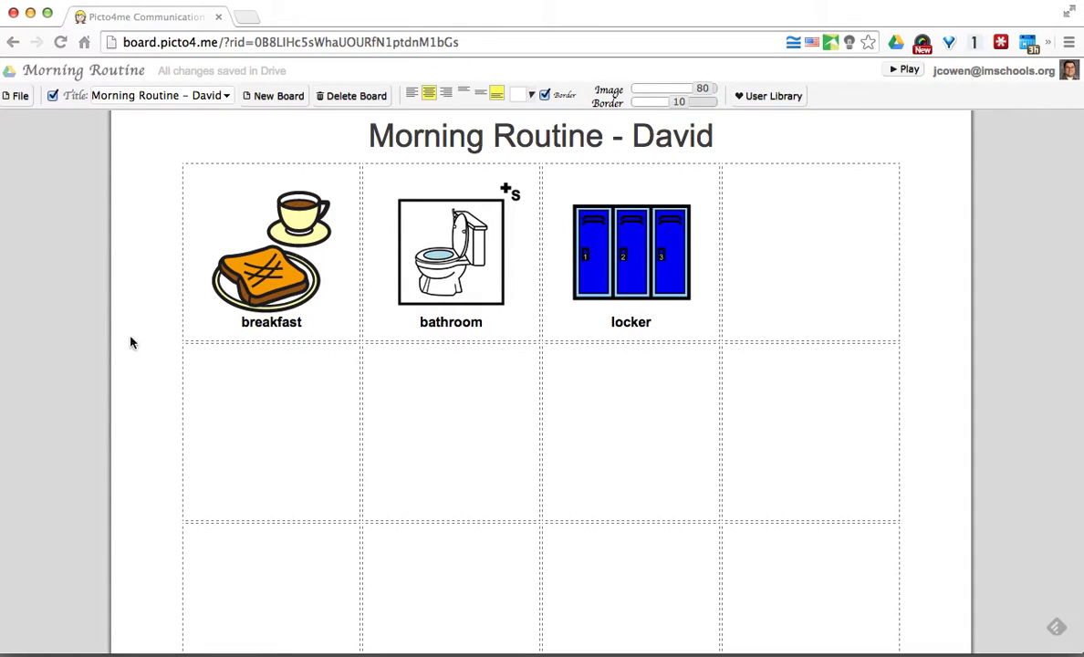
left_click(272, 303)
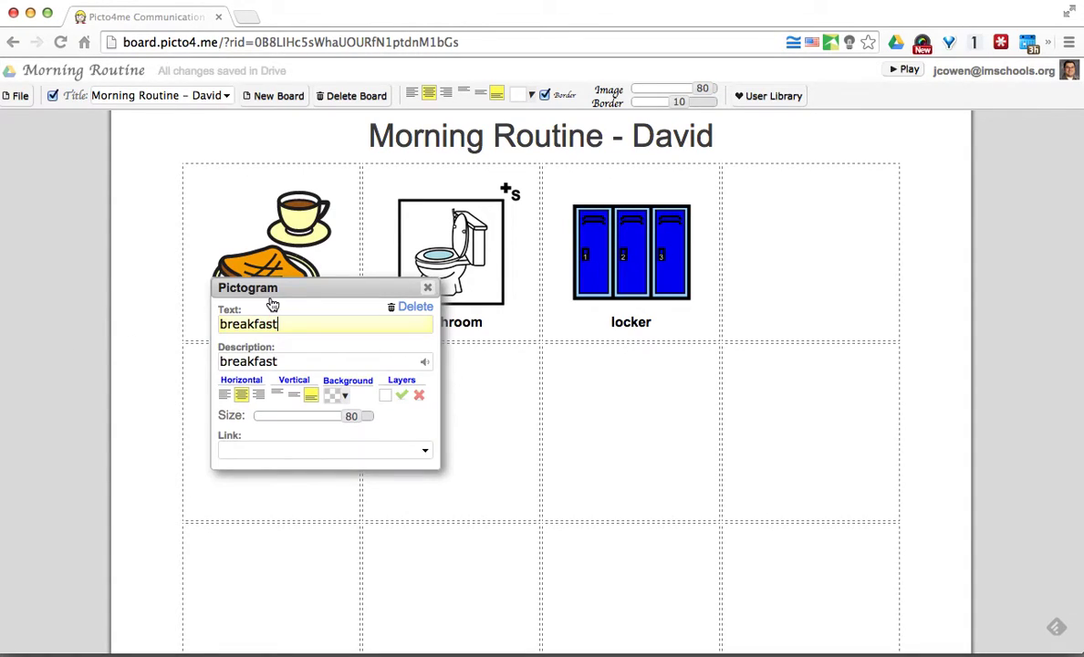
- Give the breakfast tile a pale yellow background
left_click(254, 325)
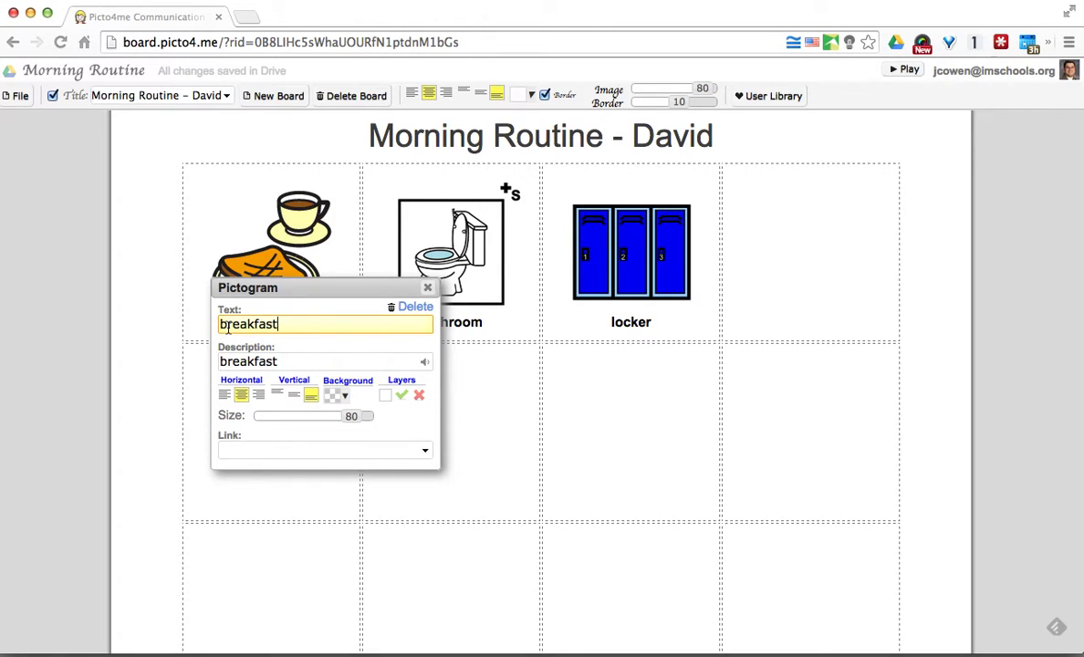
left_click(285, 361)
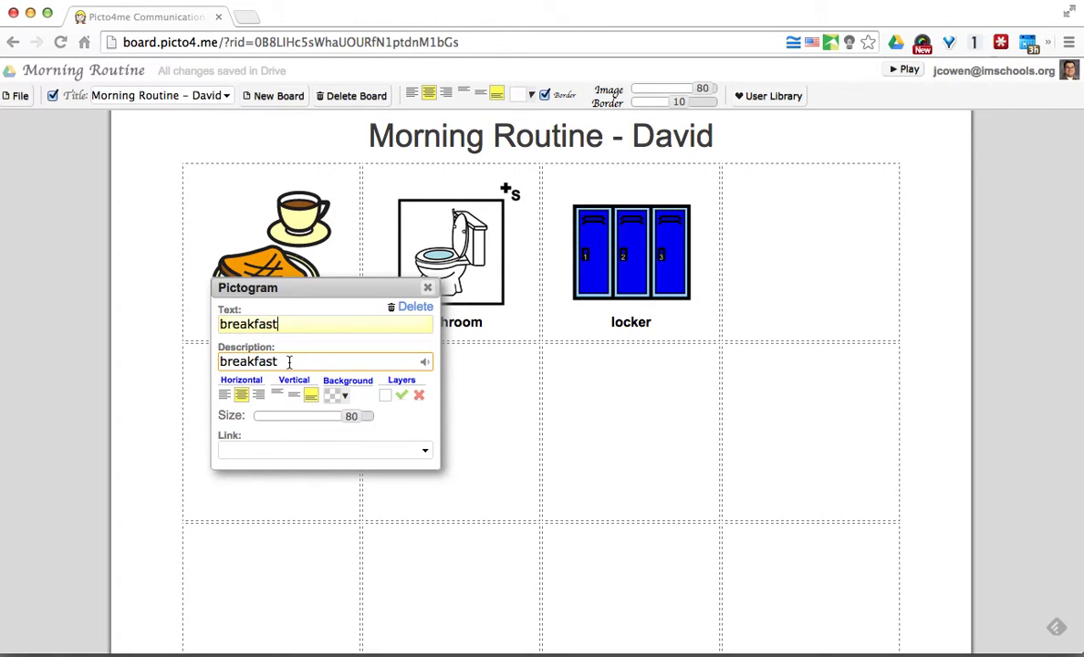
left_click(347, 397)
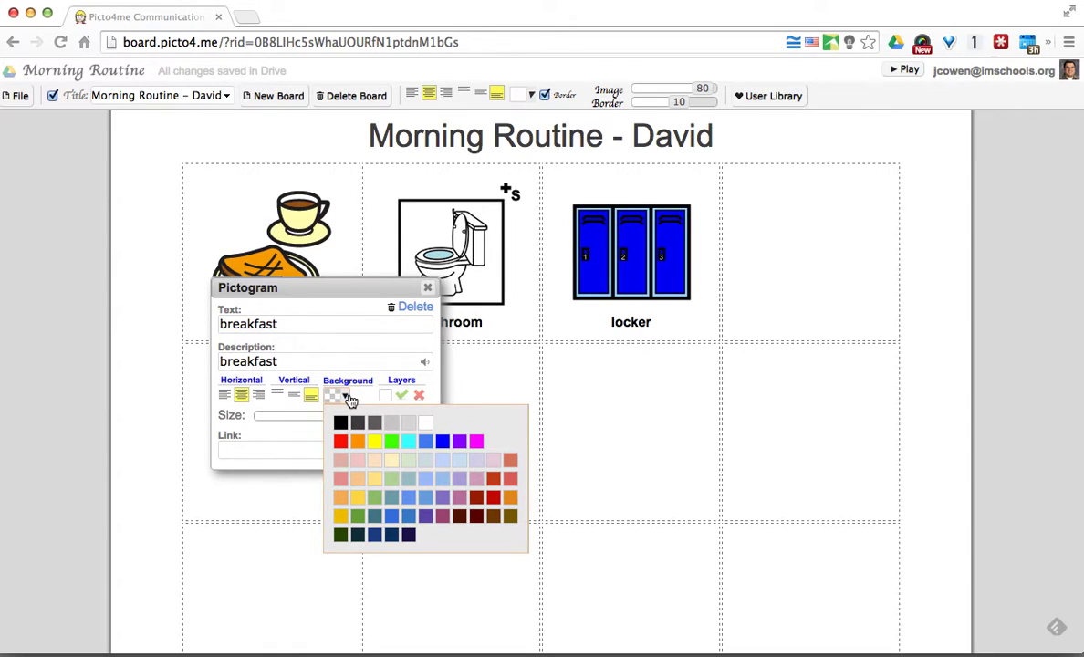
left_click(392, 462)
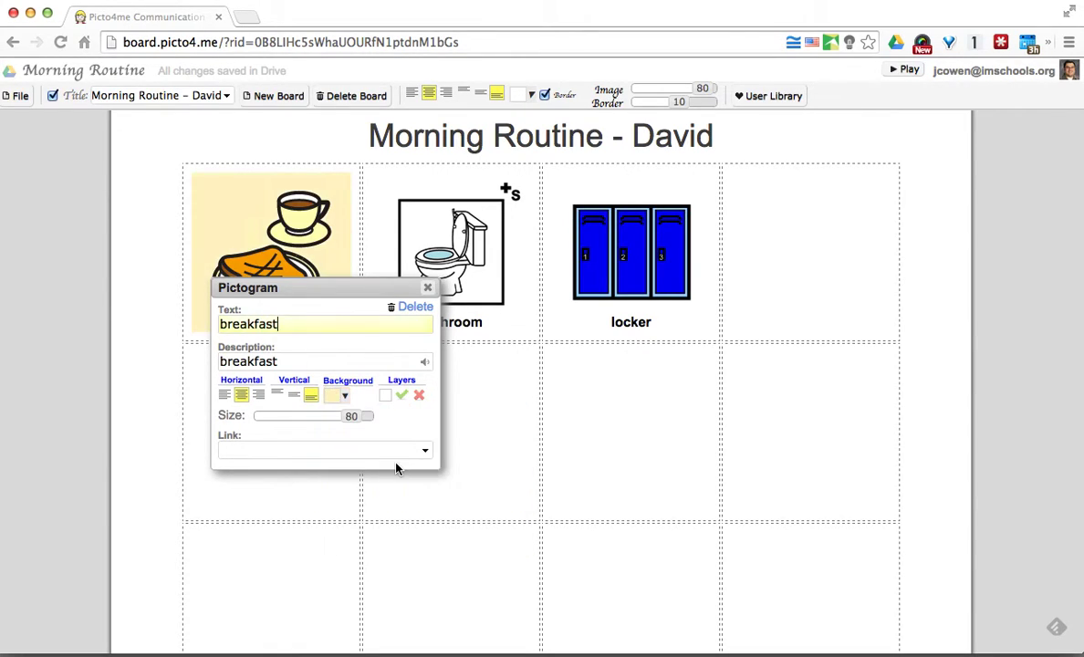
left_click(400, 398)
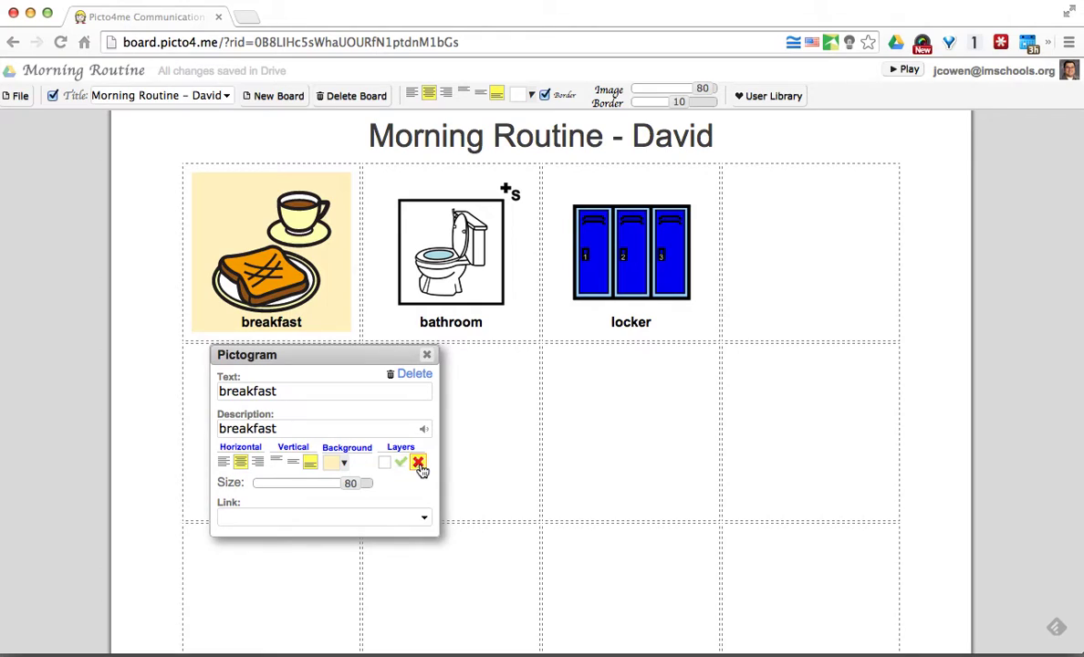
left_click(403, 469)
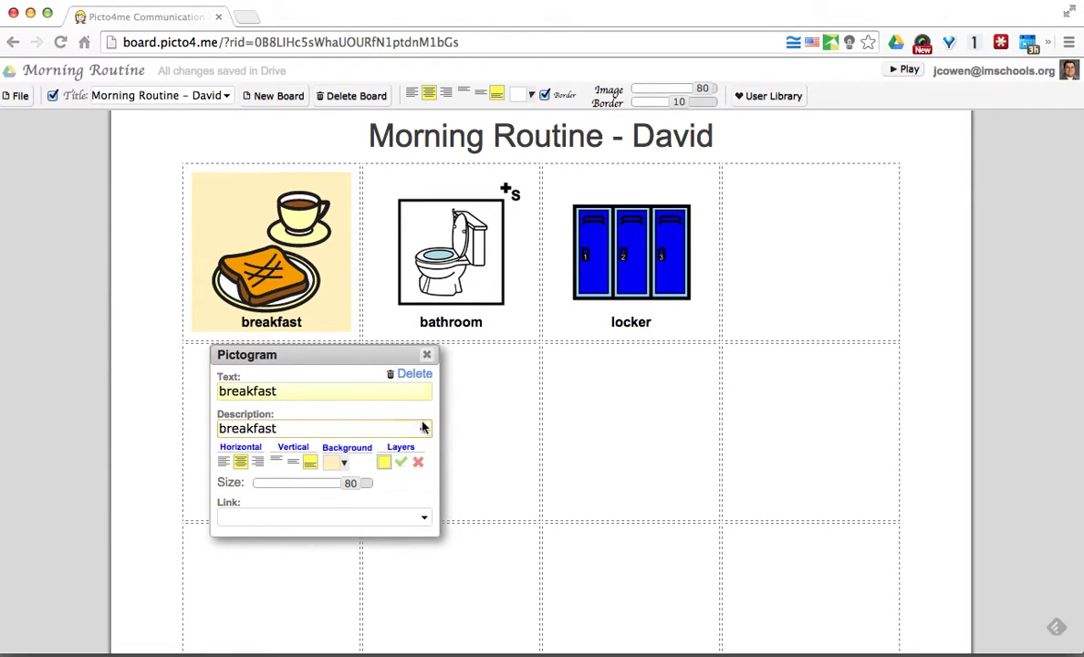
- Play the breakfast description aloud, raising the system volume twice
left_click(425, 431)
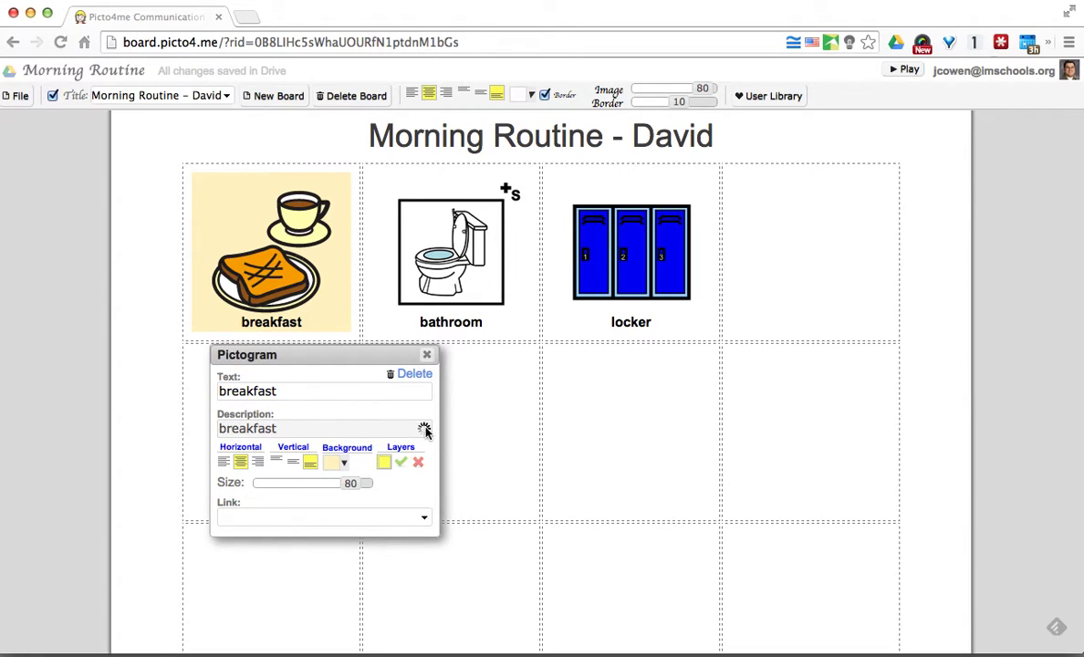
key("XF86AudioRaiseVolume")
key("XF86AudioRaiseVolume")
key("XF86AudioRaiseVolume")
key("XF86AudioRaiseVolume")
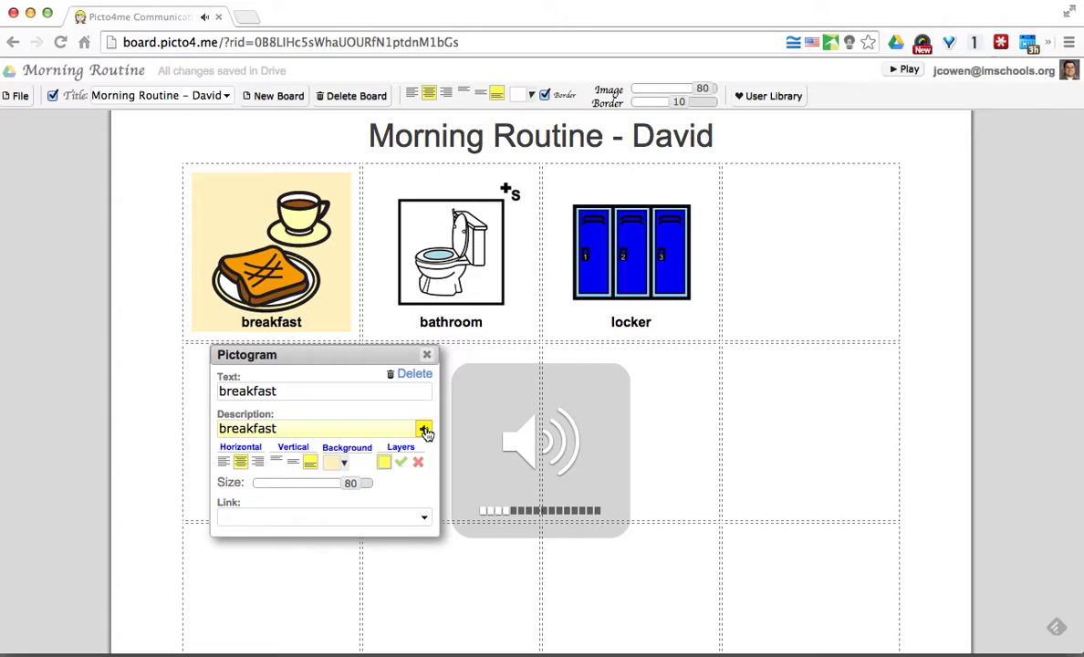
key("XF86AudioRaiseVolume")
key("XF86AudioRaiseVolume")
key("XF86AudioRaiseVolume")
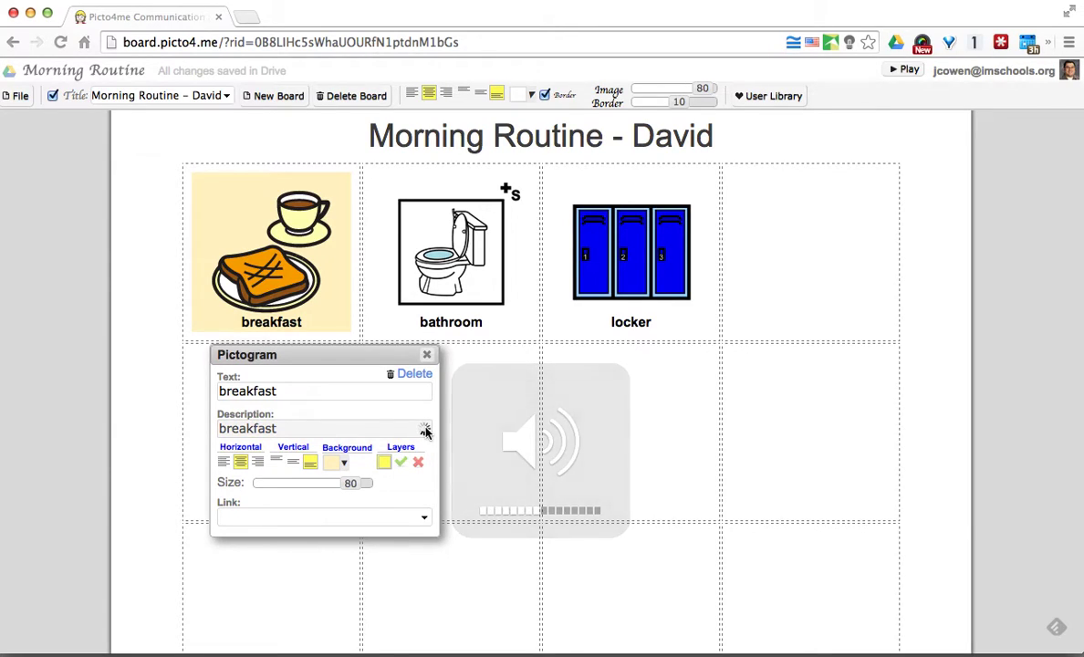
left_click(424, 431)
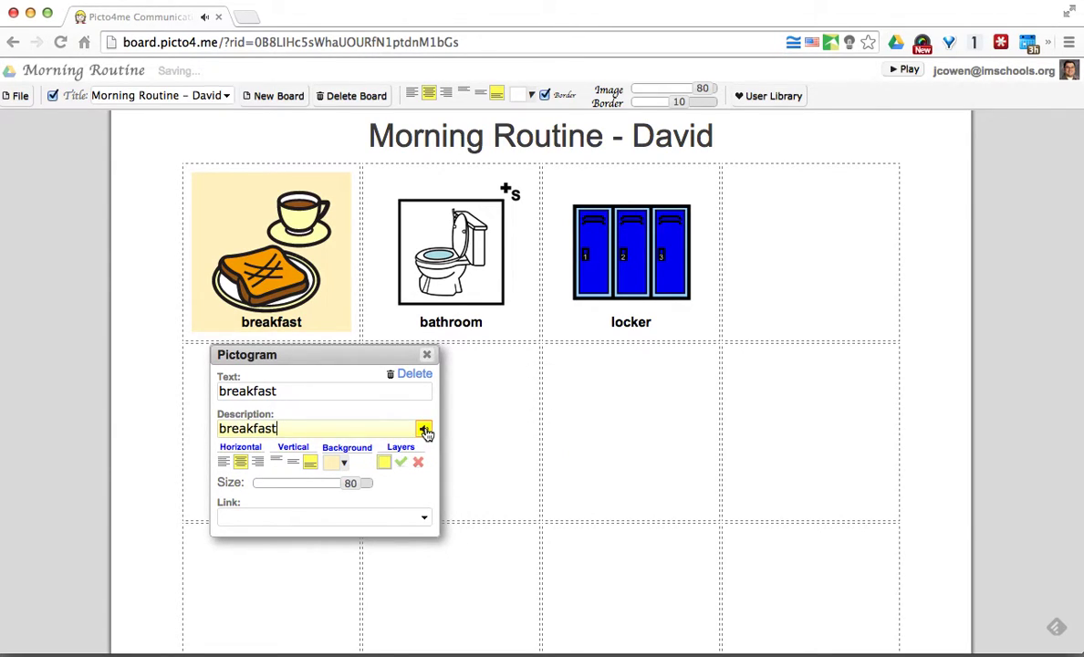
left_click(427, 354)
- Play the bathroom and locker tiles' spoken descriptions, then close the tile settings
left_click(482, 317)
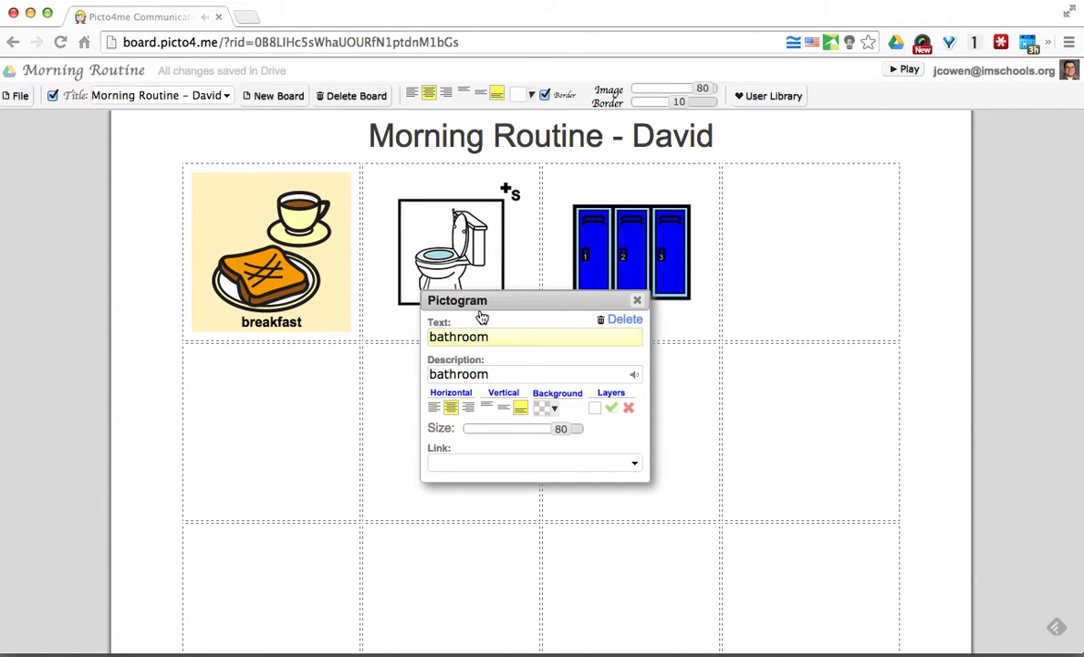
left_click(635, 375)
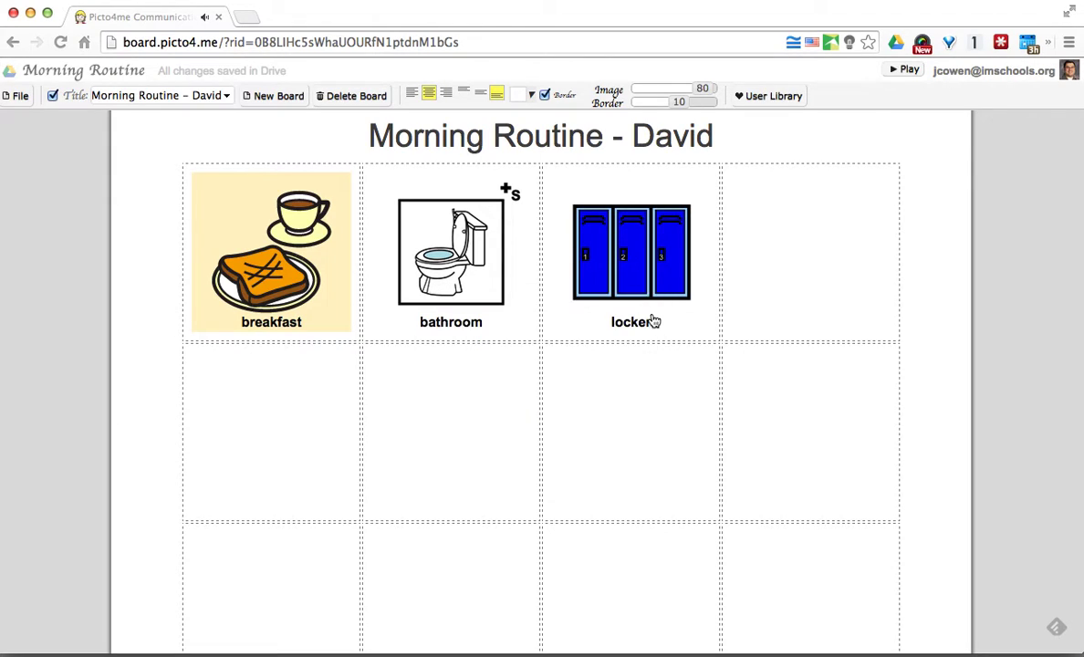
left_click(653, 322)
left_click(810, 383)
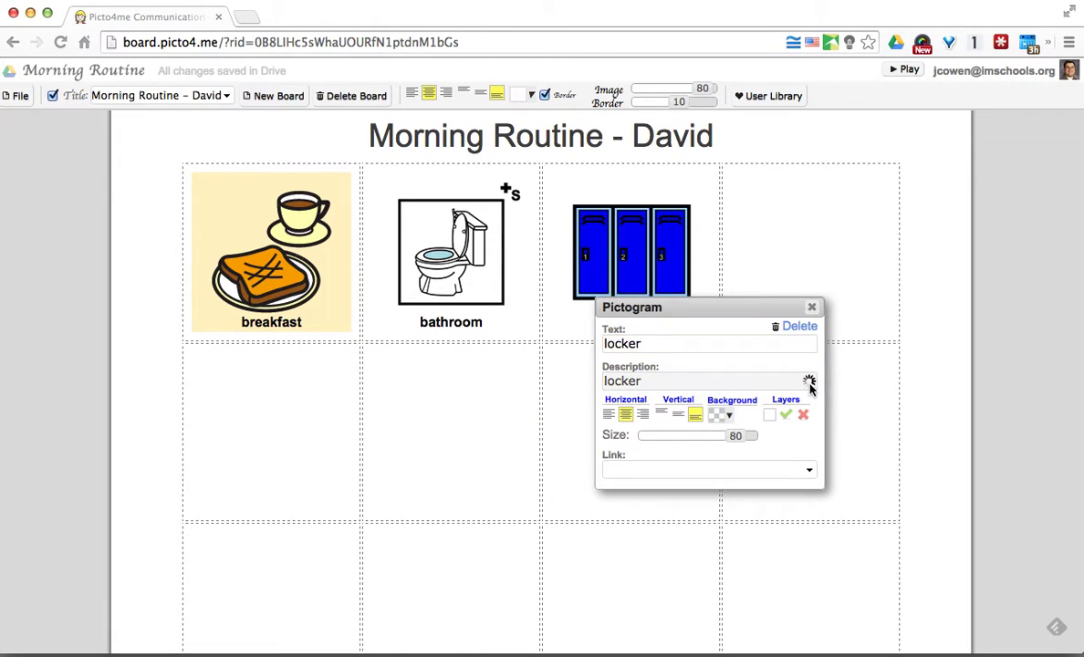
left_click(812, 308)
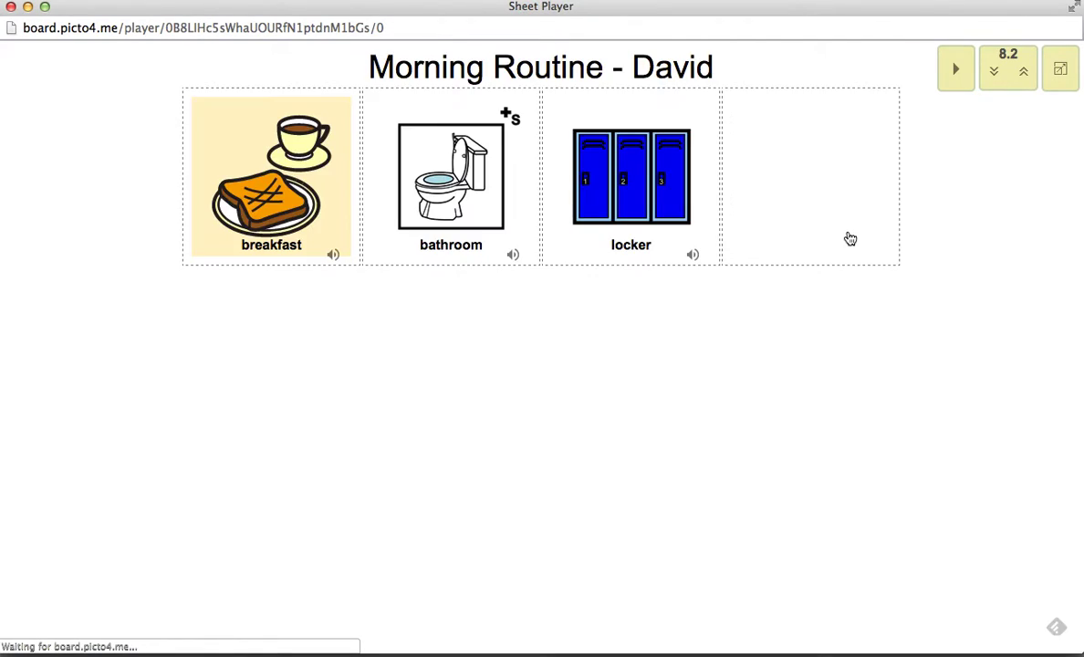
- Play the locker, bathroom and breakfast cards in the Sheet Player, then close it
left_click(619, 205)
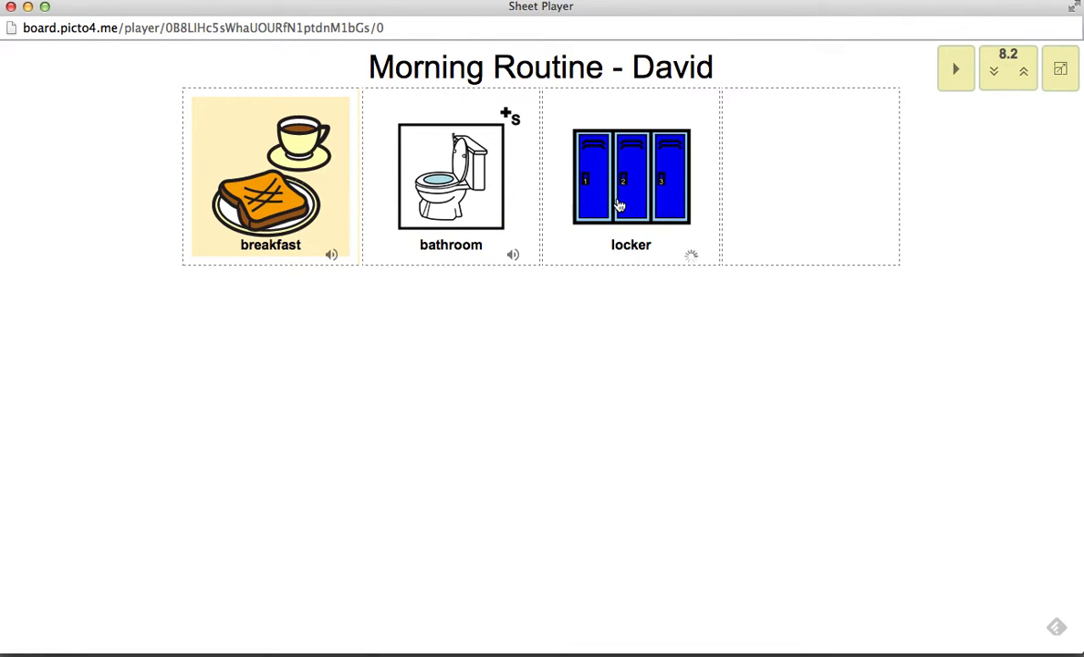
left_click(413, 196)
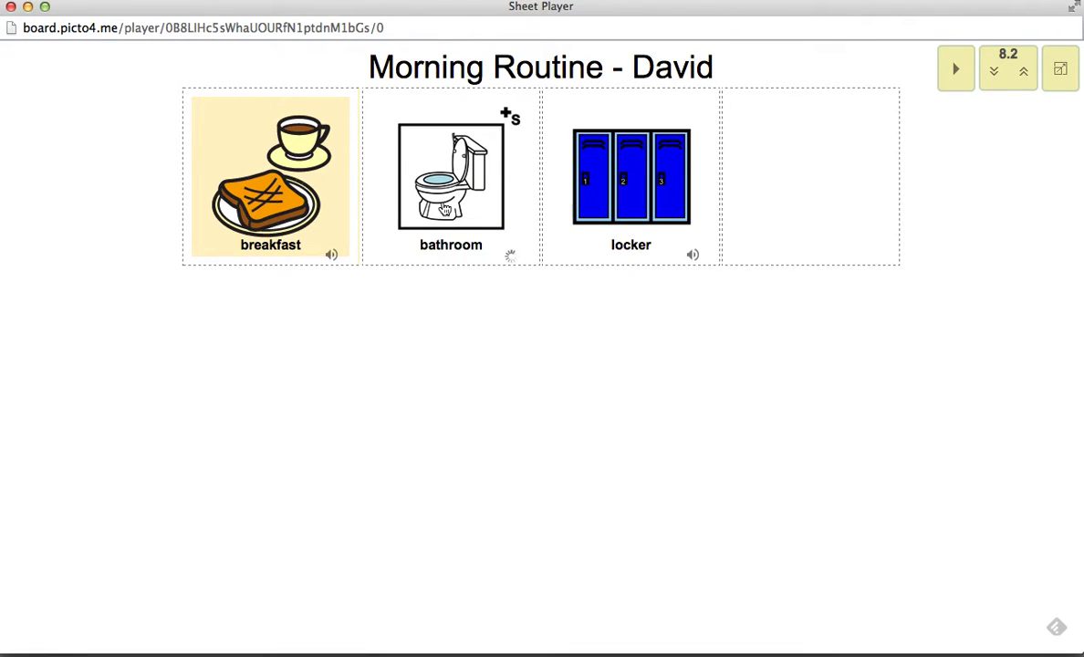
left_click(279, 220)
left_click(11, 6)
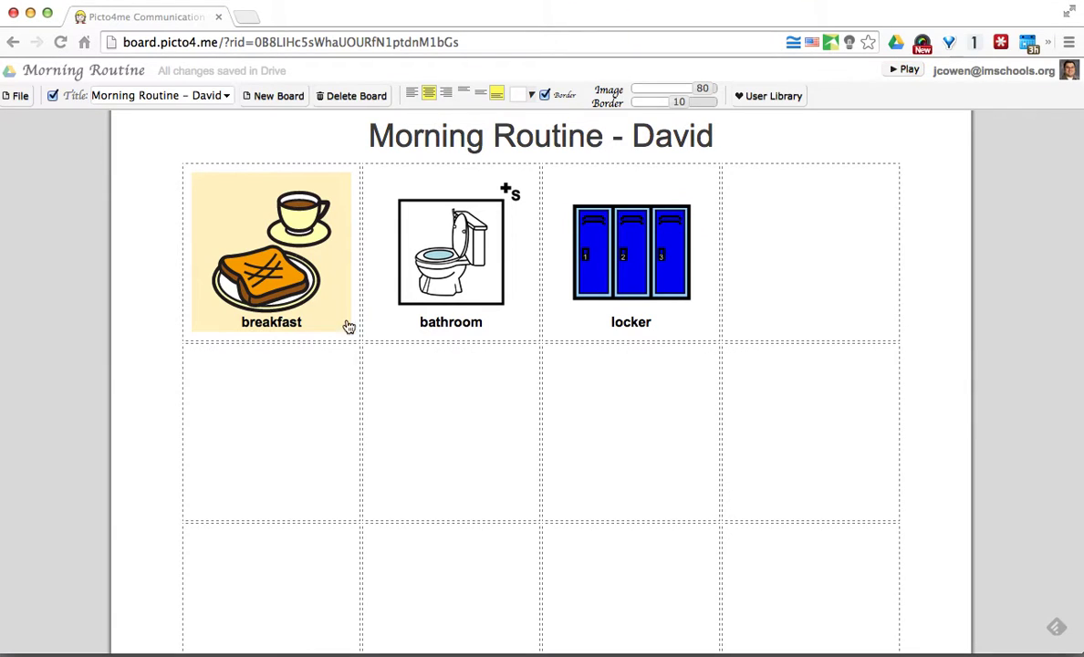
- View the saved projects list via File > Open and cancel without opening one
left_click(15, 94)
left_click(15, 98)
left_click(16, 95)
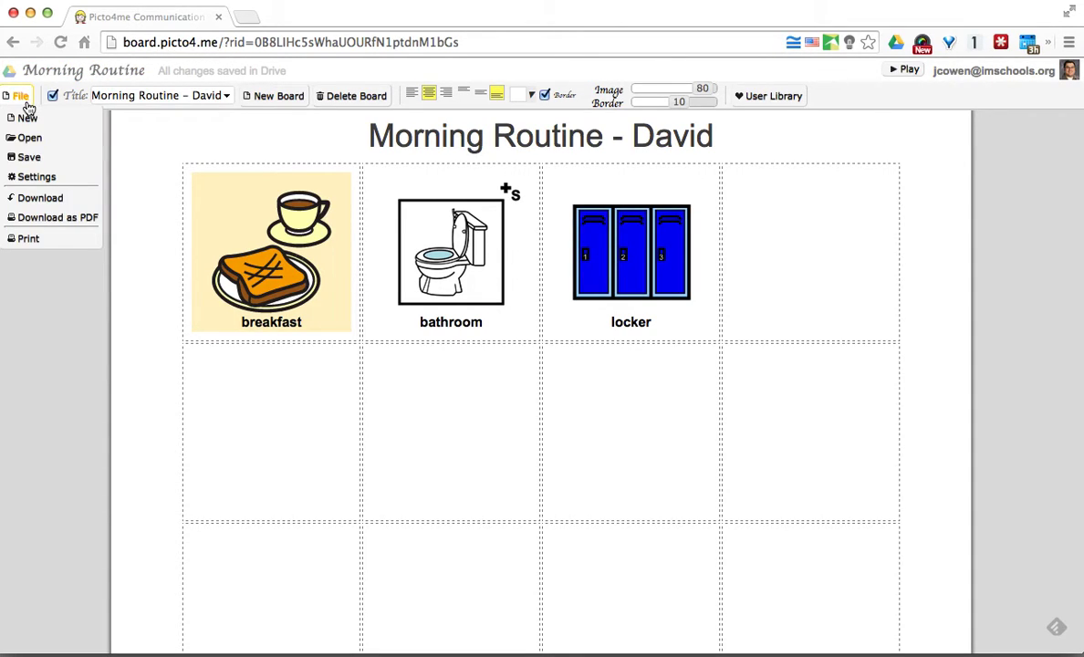
left_click(30, 139)
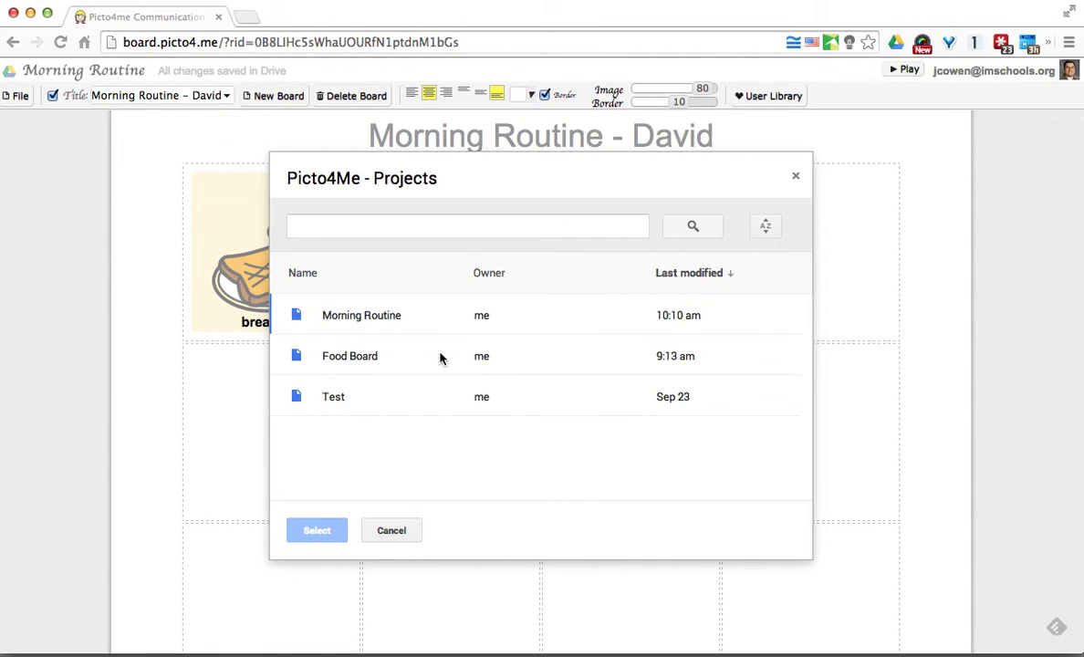
left_click(410, 540)
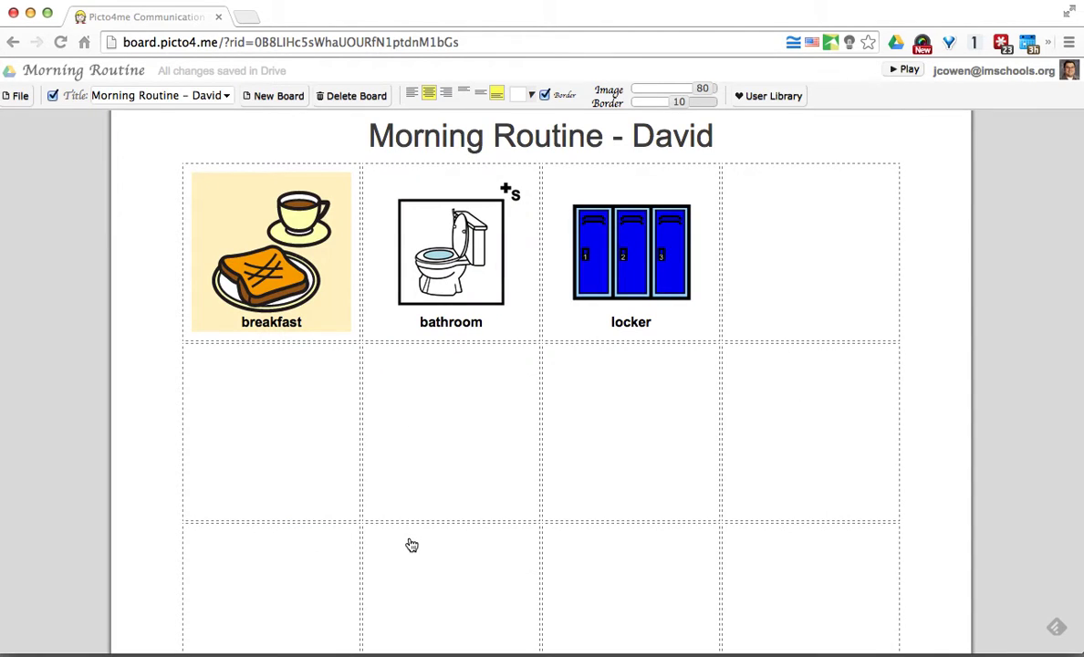
mouse_move(497, 650)
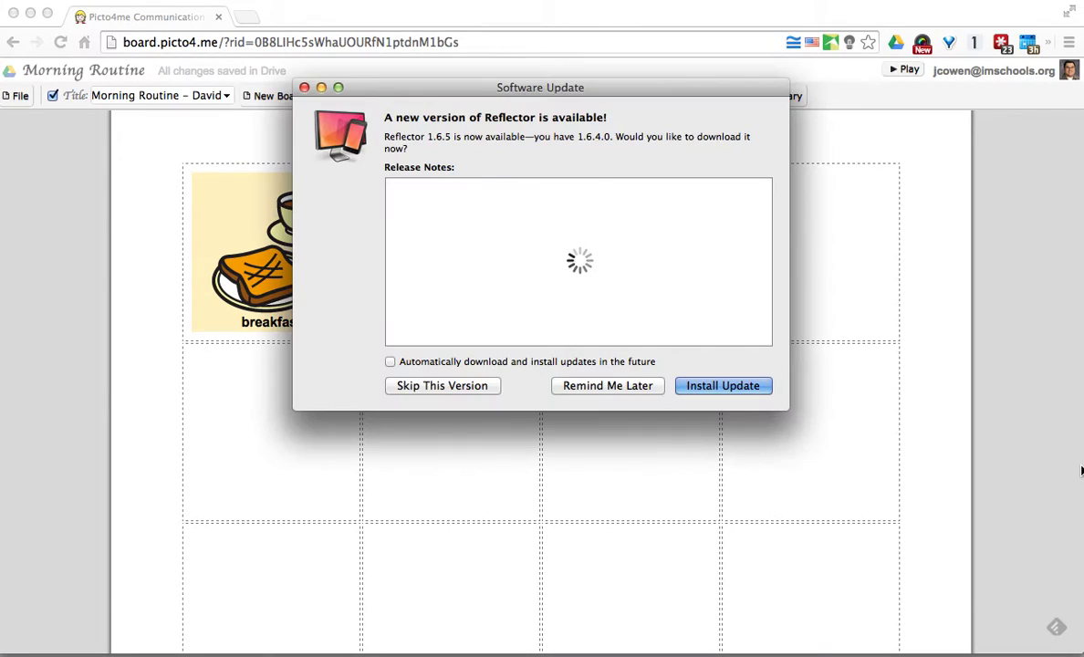
- Postpone the Reflector software update with Remind Me Later
left_click(636, 387)
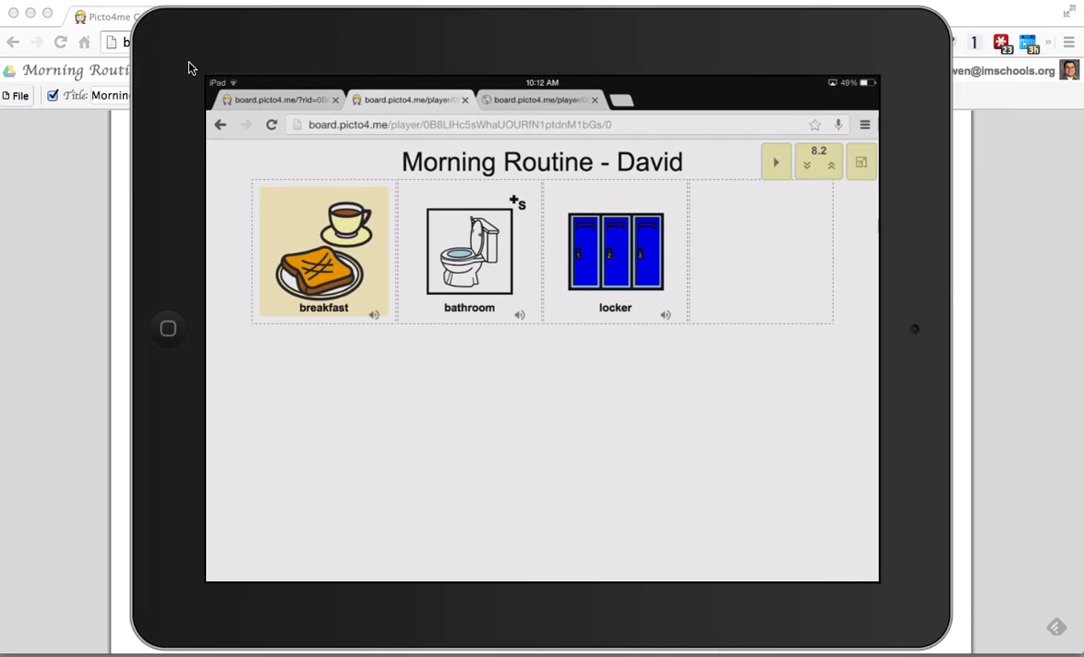
- Quit Reflector to stop iPad mirroring and load drive.google.com in a new tab
left_click(109, 5)
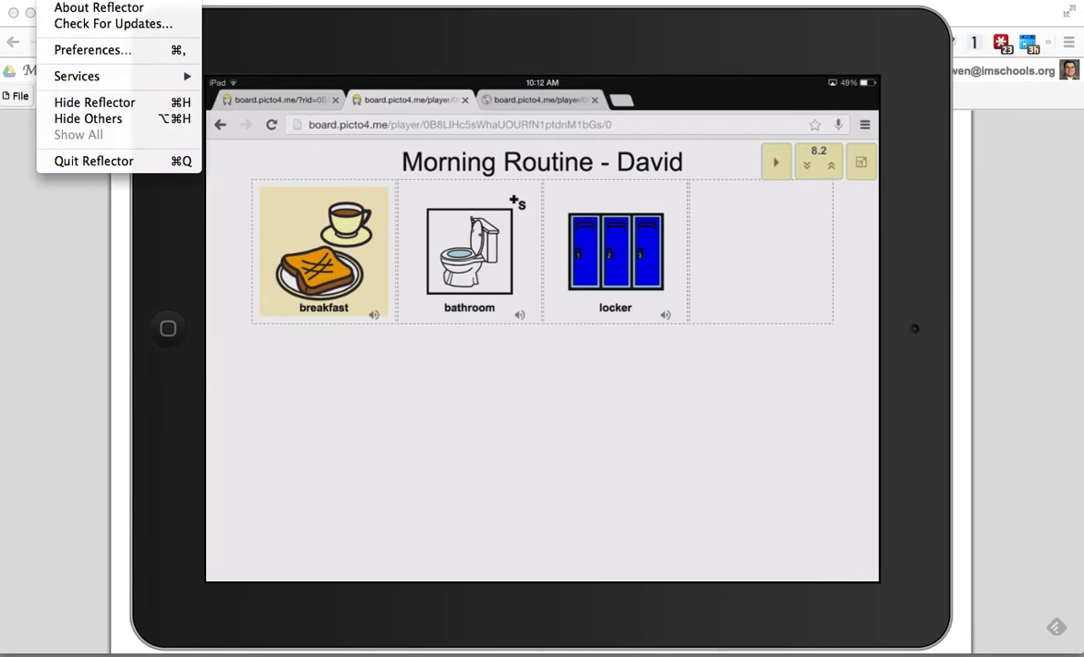
left_click(103, 161)
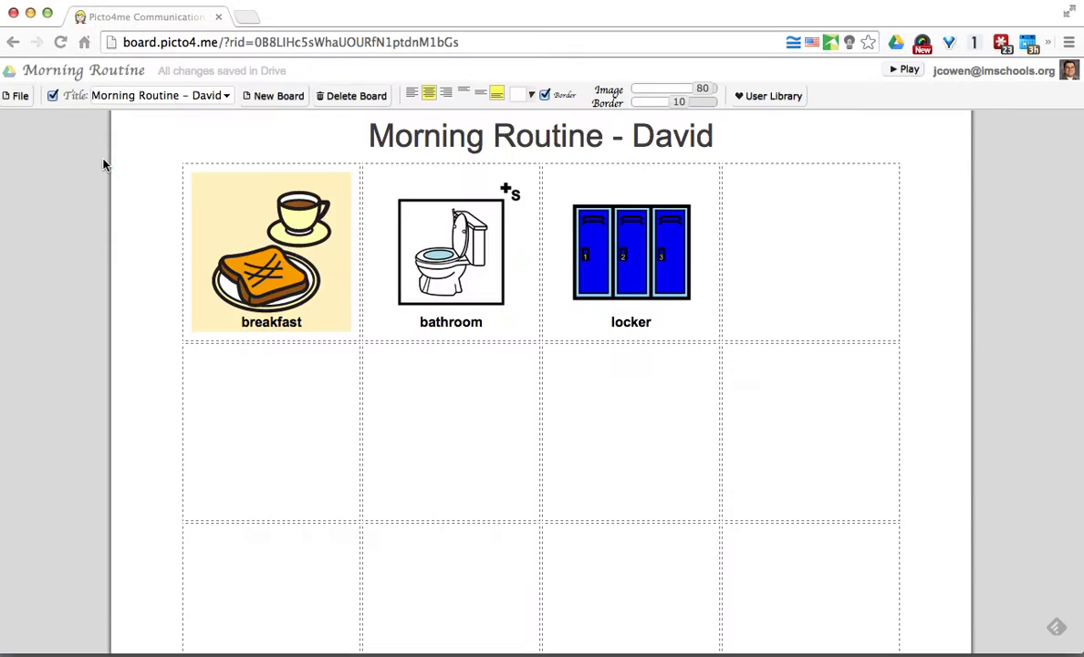
left_click(249, 18)
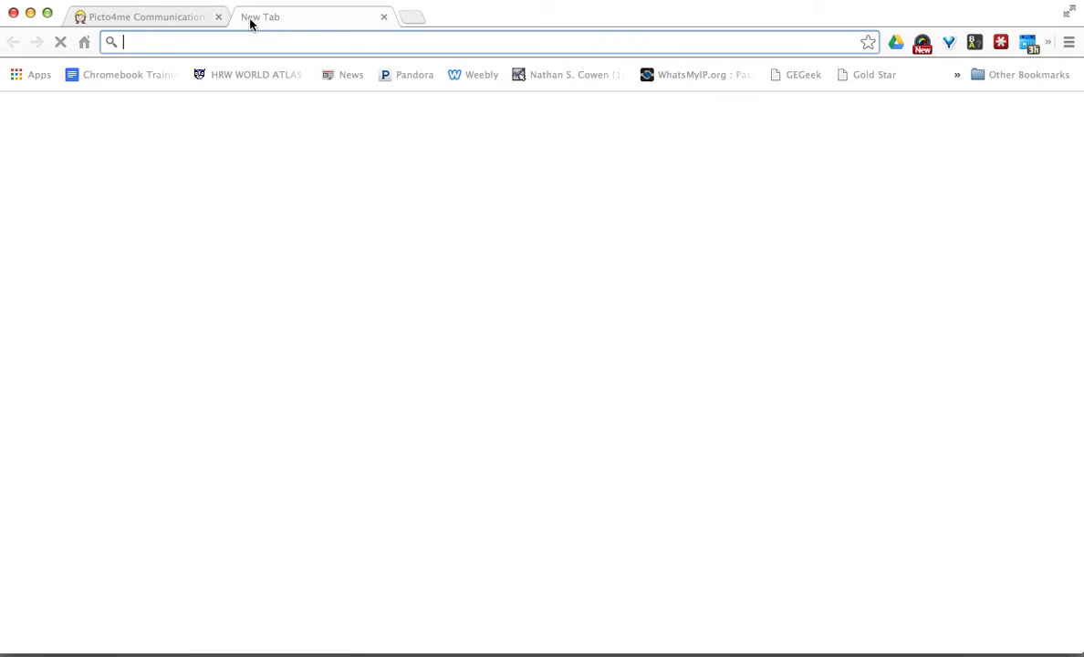
type("drive.google.com")
key("Return")
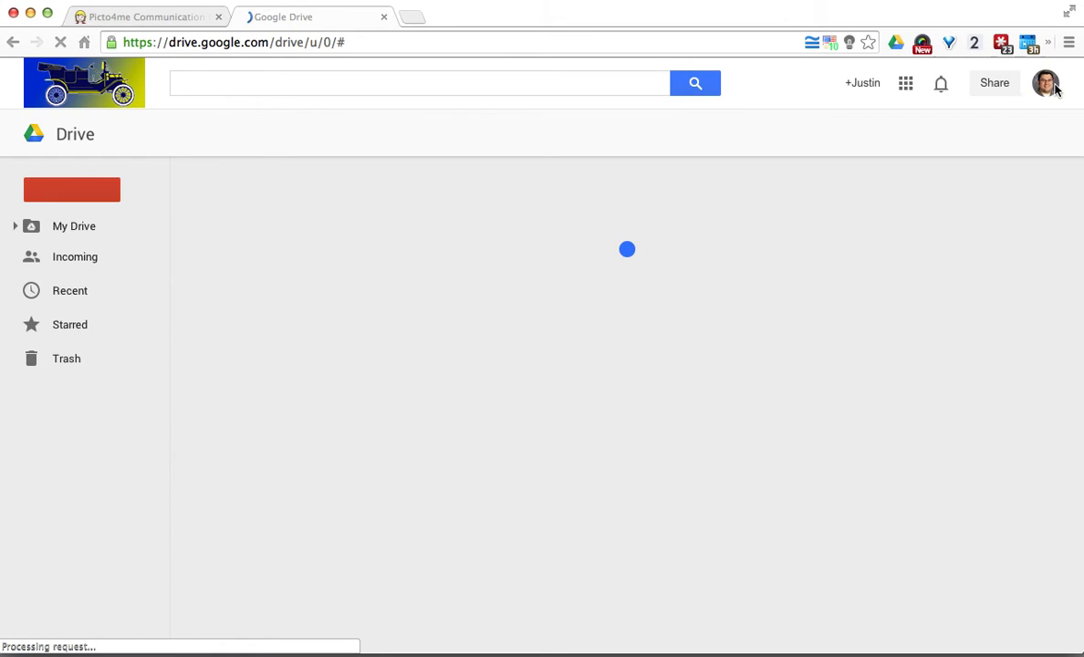
- Check the signed-in Google account, glance back at the Picto4me board, then return to Drive's search
left_click(1054, 88)
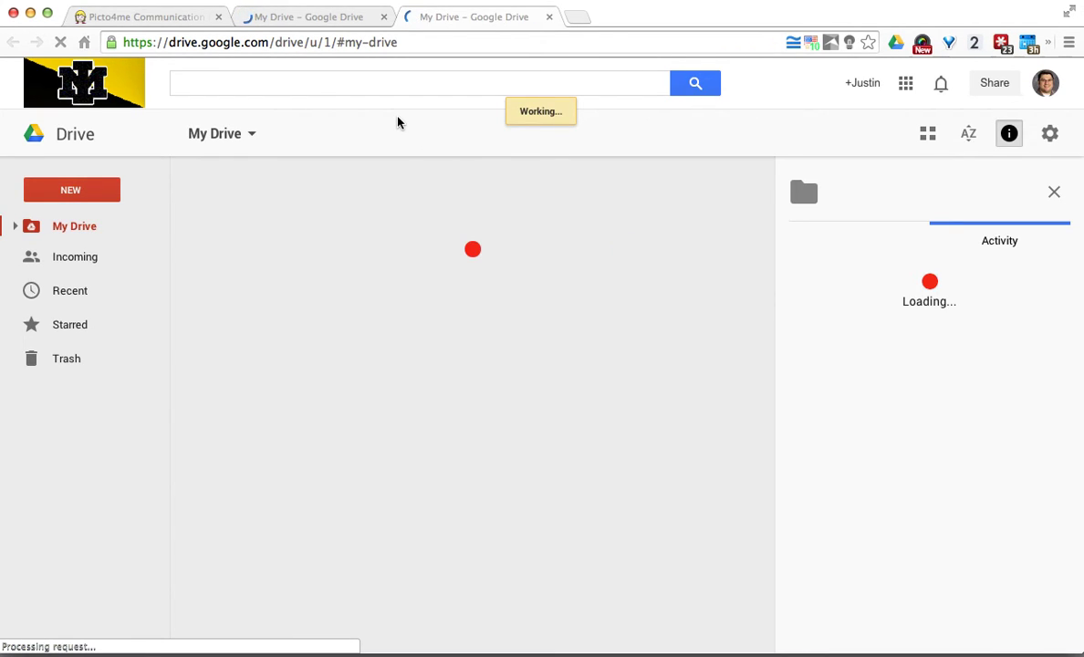
left_click(169, 17)
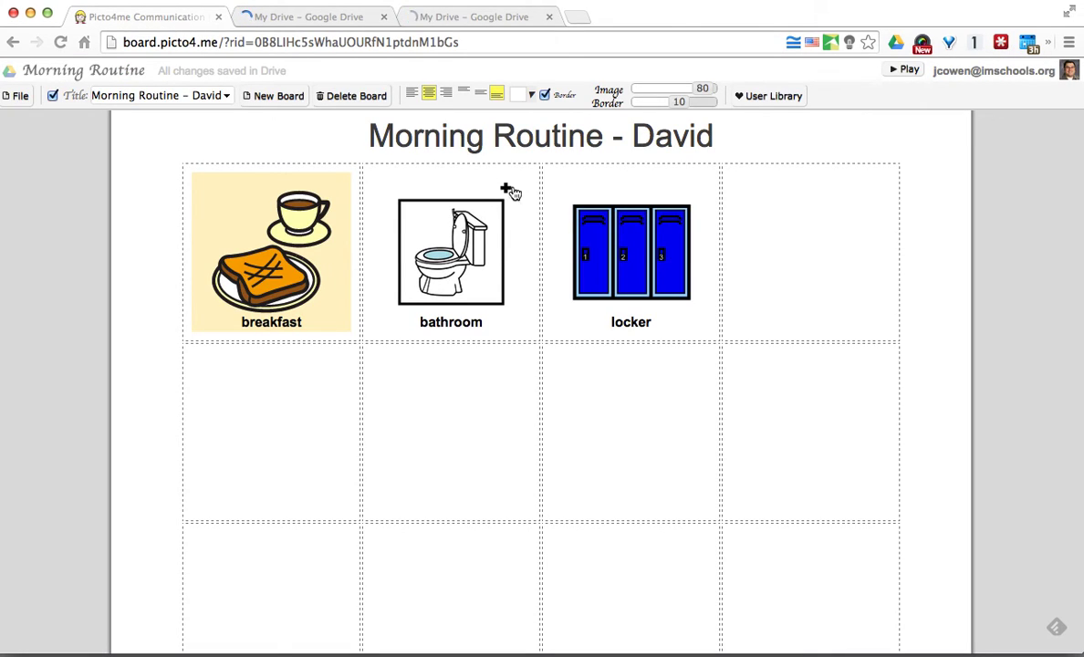
left_click(492, 16)
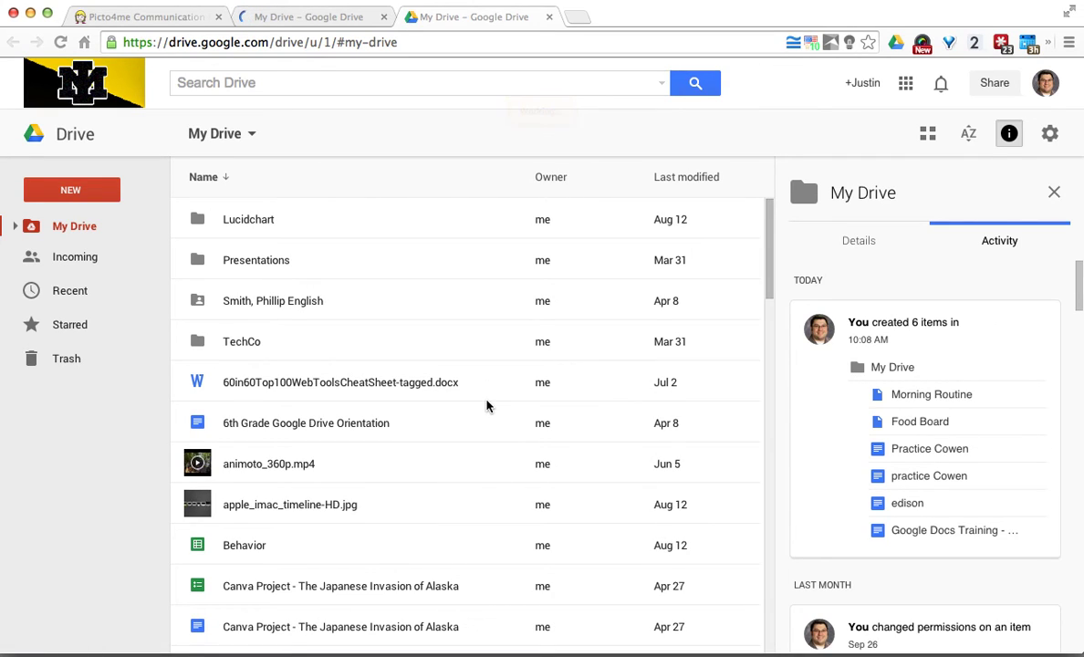
left_click(378, 79)
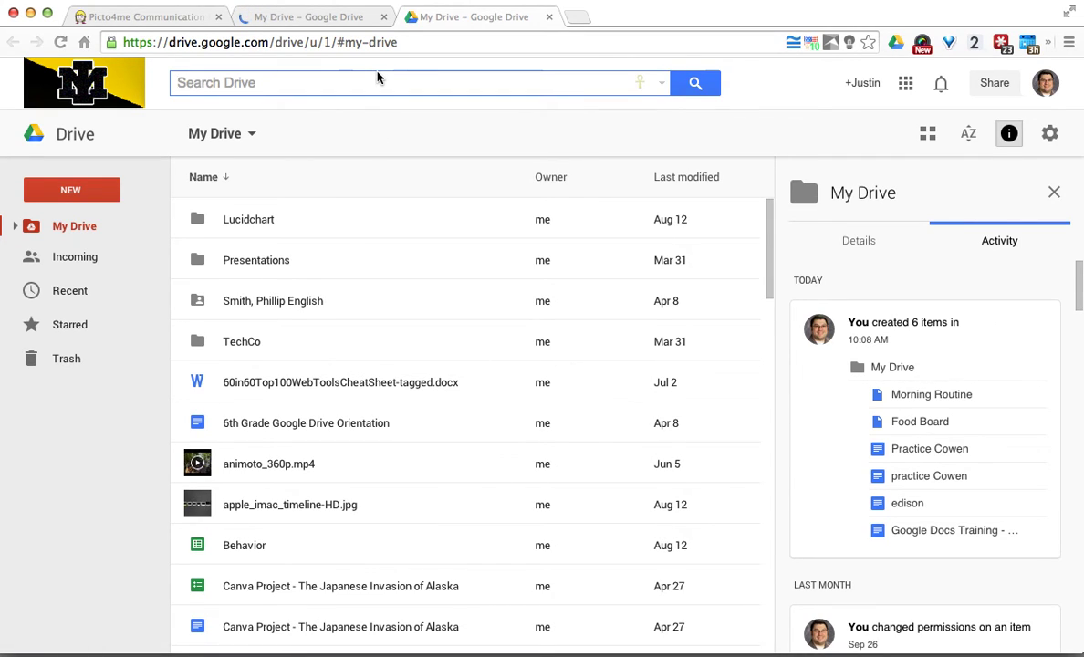
- Search Drive for 'morn' to list the Morning Routine file
type("morn")
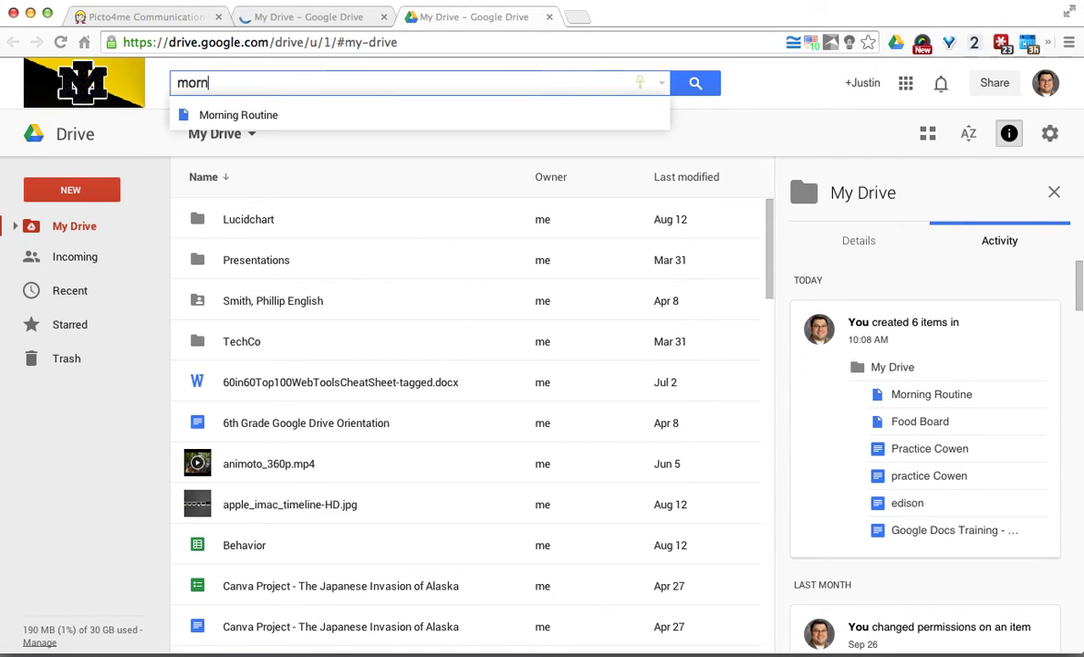
left_click(231, 118)
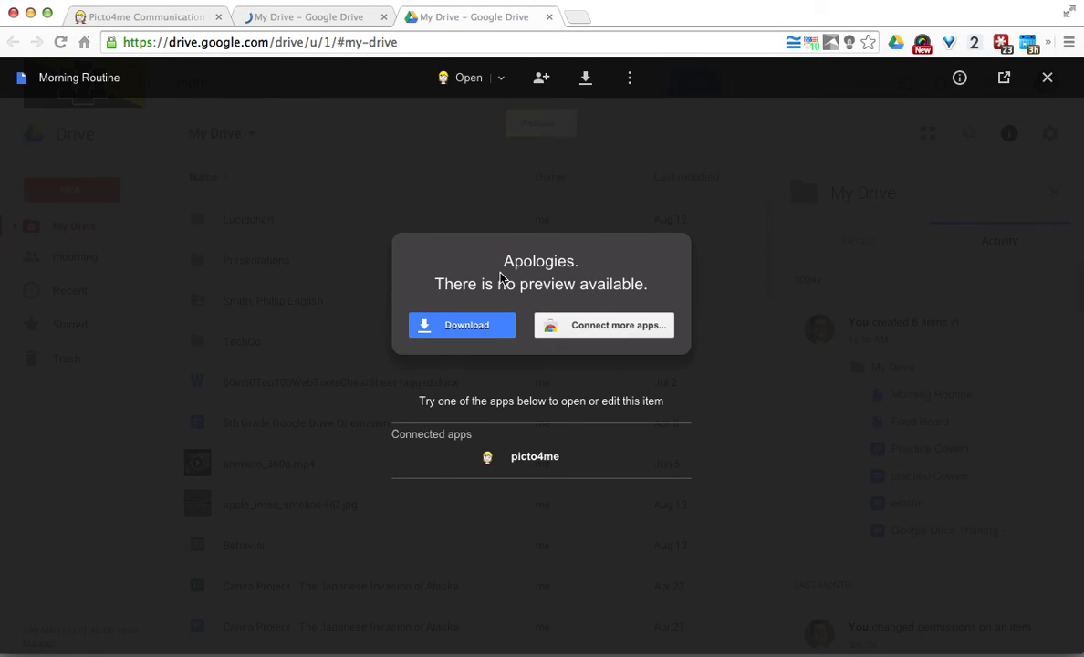
left_click(781, 430)
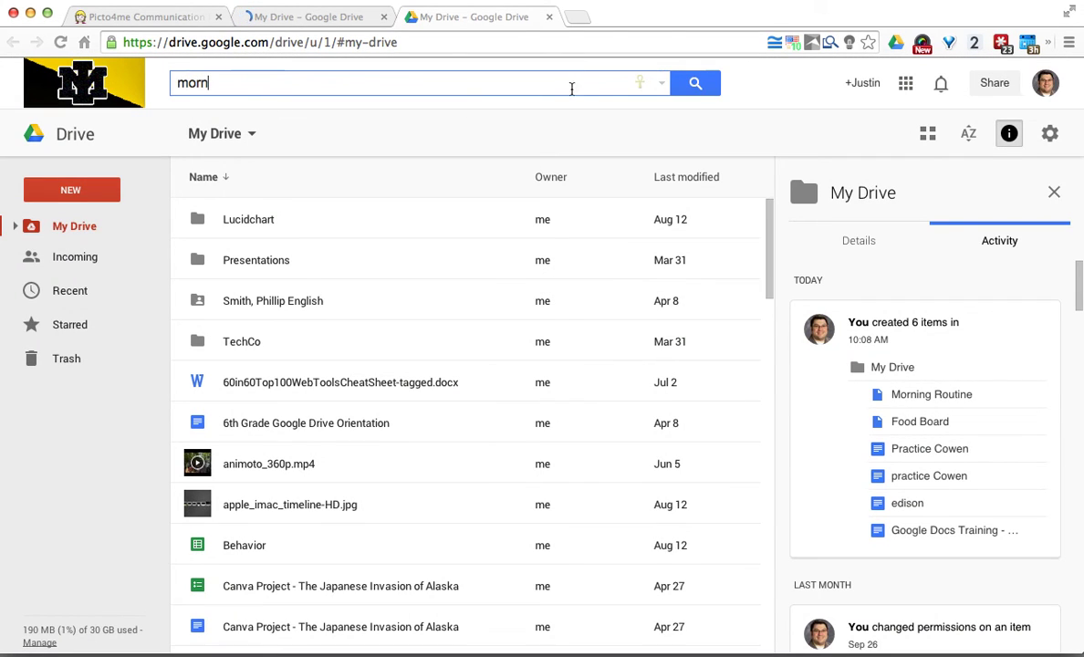
left_click(695, 91)
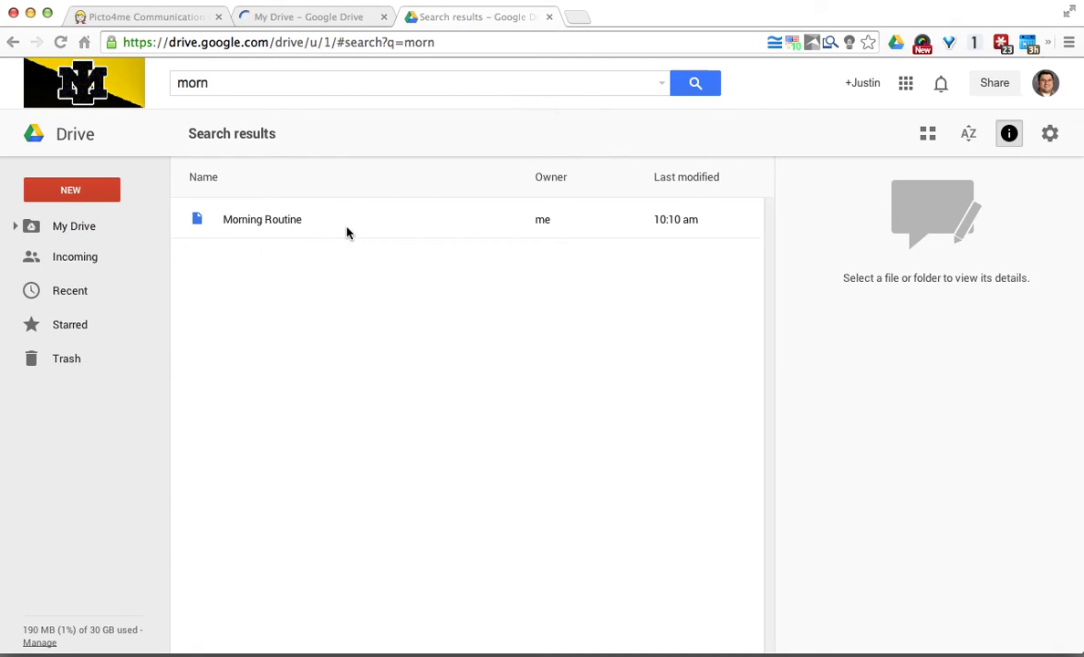
- Make a copy of the Morning Routine file, then return to the Picto4me board
left_click(347, 232)
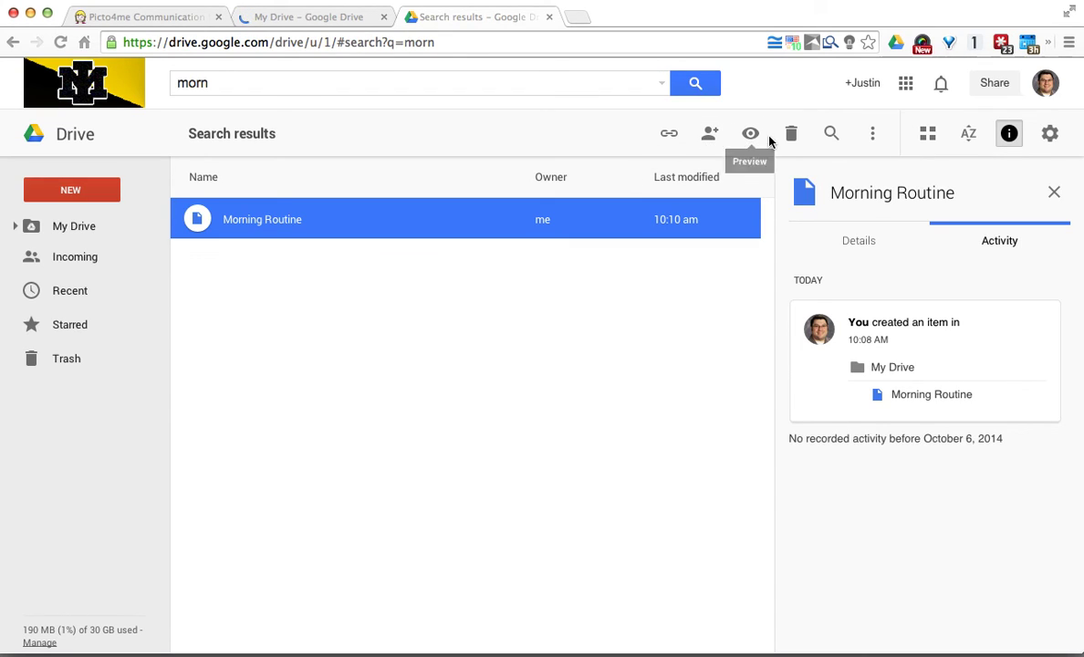
right_click(653, 239)
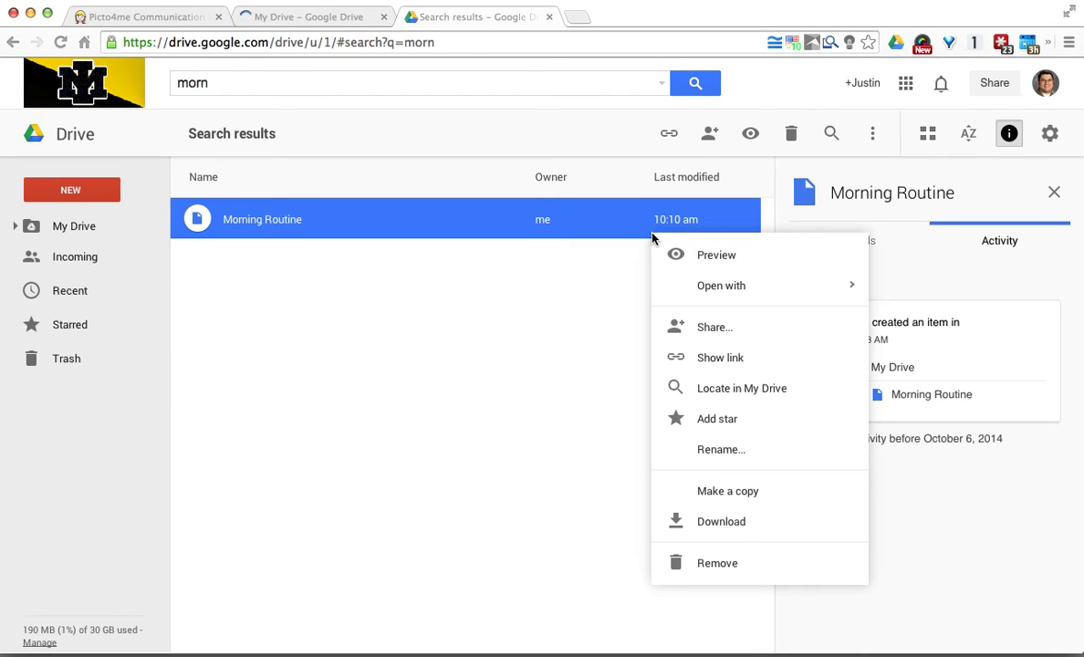
left_click(727, 490)
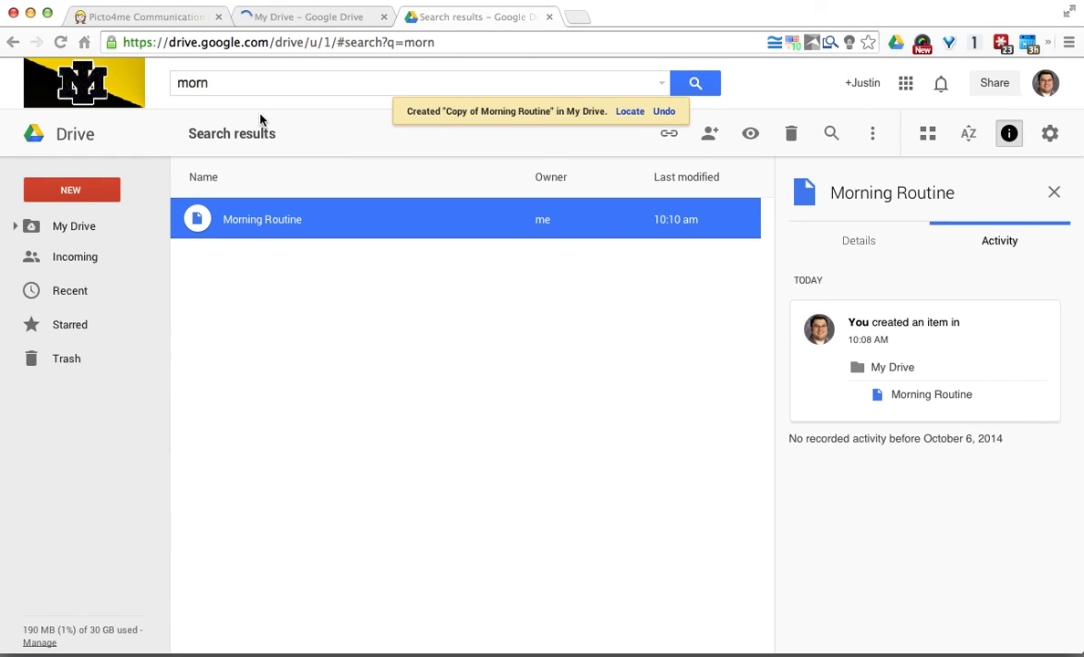
left_click(170, 16)
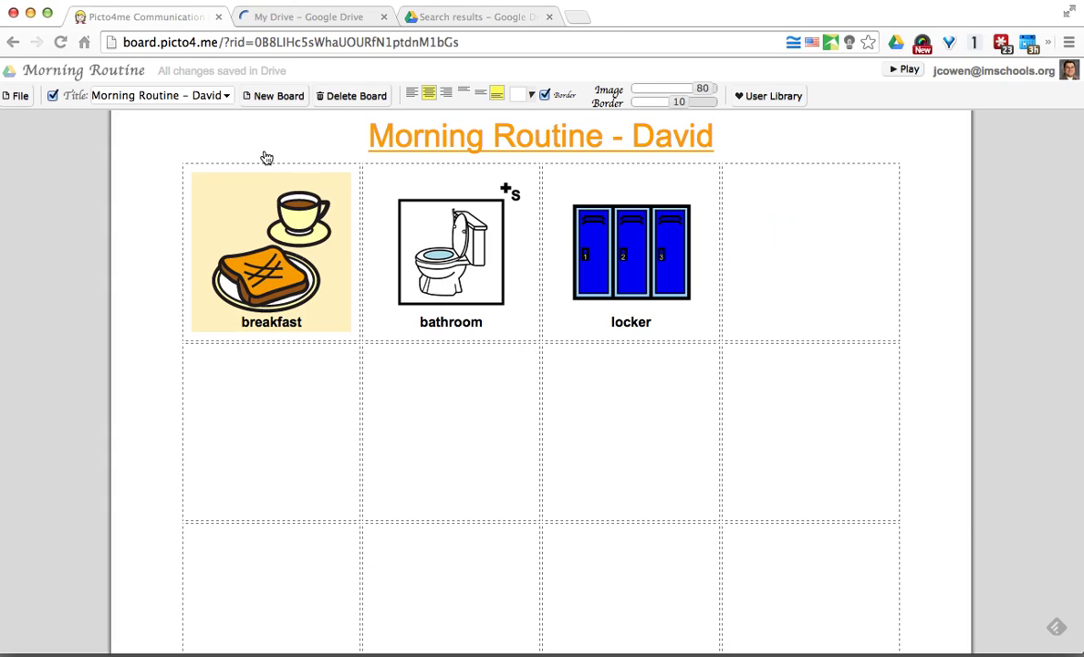